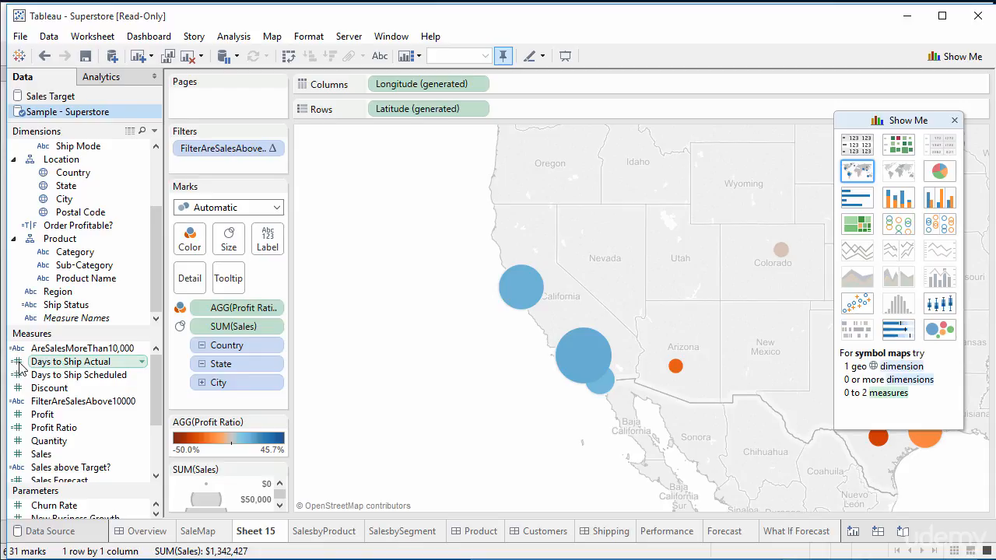
- Review the Days to Ship Actual formula and the DATEDIFF entry among the Date functions, leaving the calculation as it was
{"action": "left_click", "coordinate": [142, 363]}
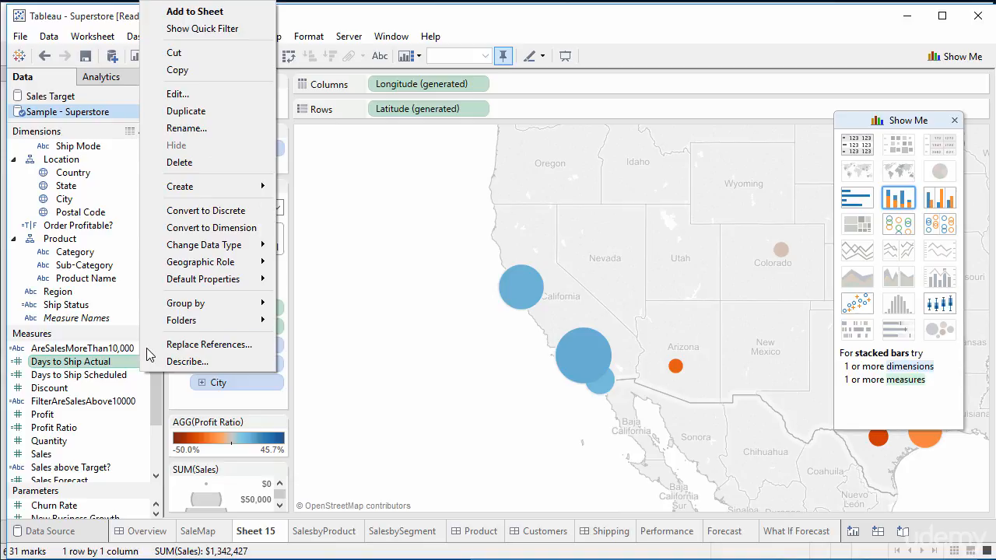
{"action": "left_click", "coordinate": [209, 100]}
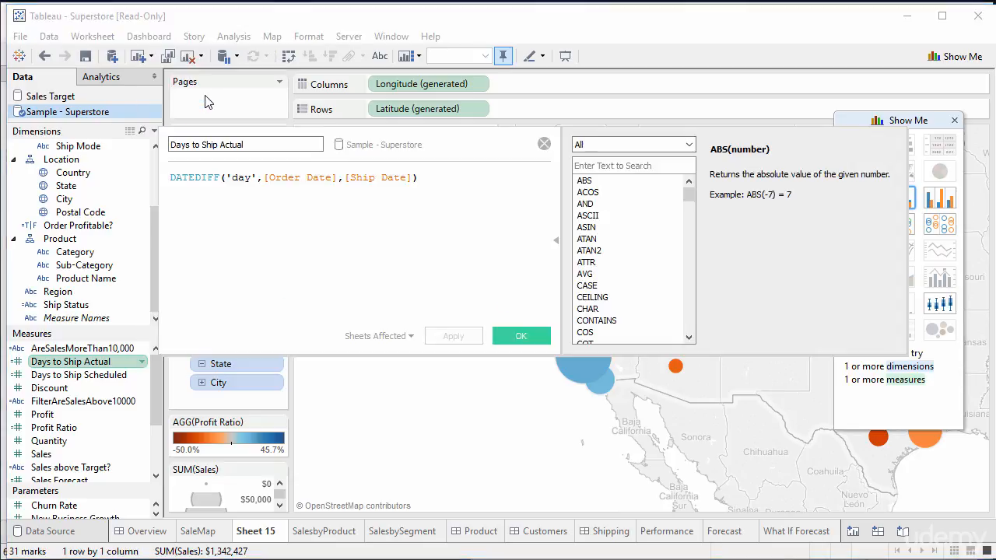
{"action": "left_click", "coordinate": [663, 146]}
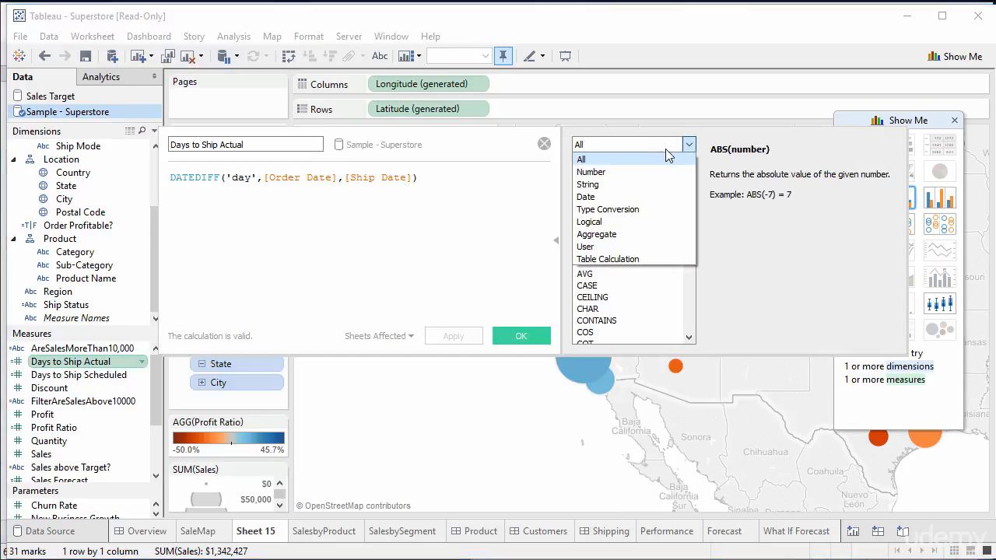
{"action": "left_click", "coordinate": [611, 197]}
{"action": "double_click", "coordinate": [616, 193]}
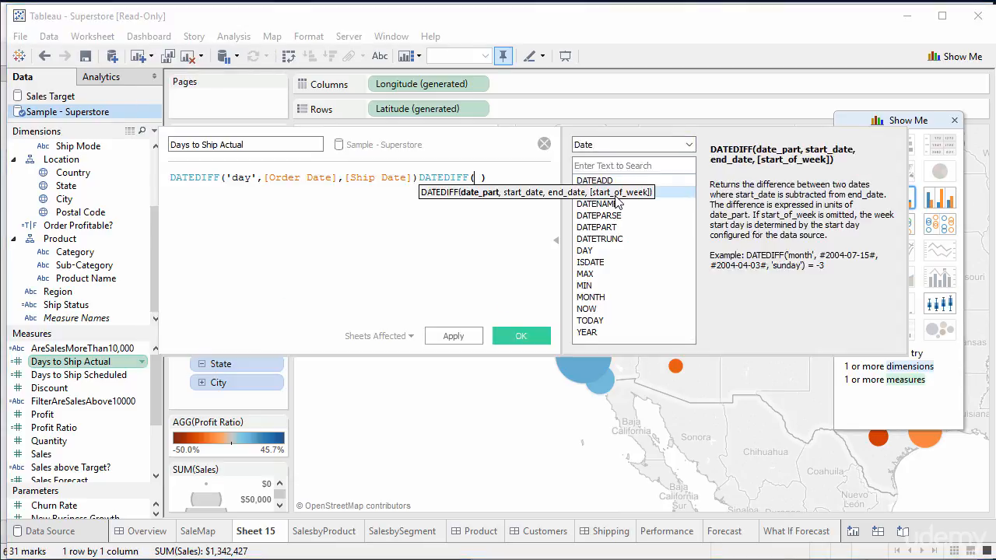
{"action": "left_click_drag", "start_coordinate": [488, 177], "coordinate": [418, 178]}
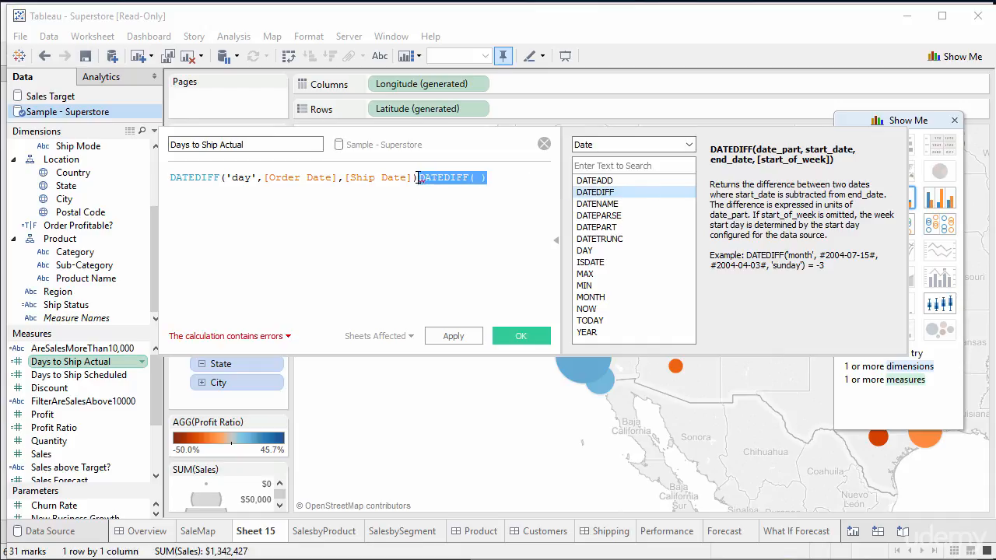
{"action": "key", "text": "BackSpace"}
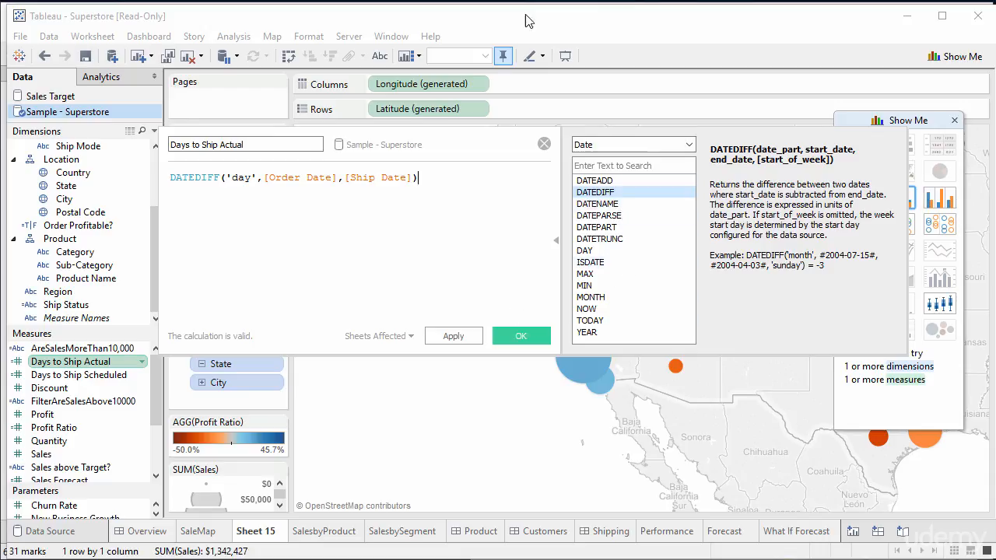
{"action": "left_click", "coordinate": [545, 144]}
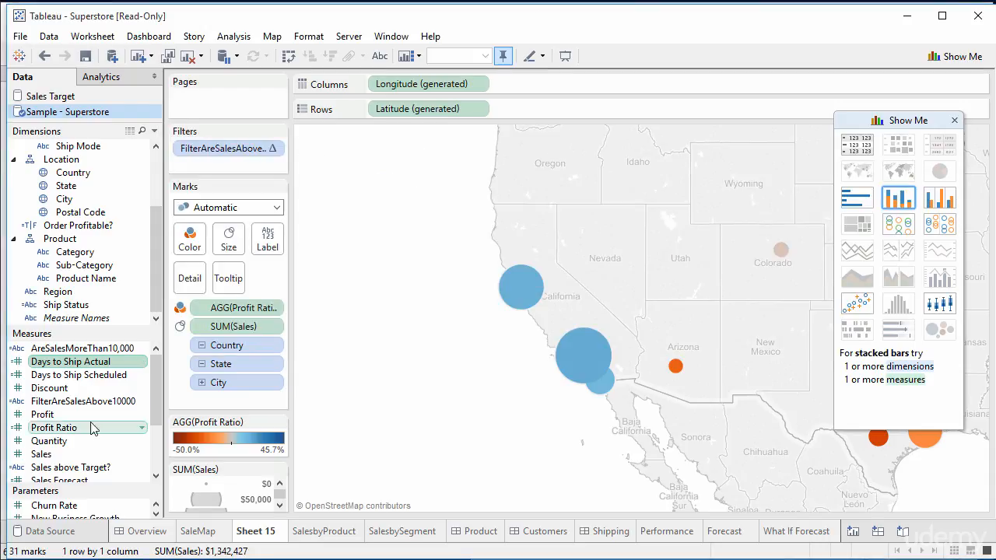
- Open the Days to Ship Scheduled calculation and examine its CASE expression on Ship Mode alongside the CASE function reference
{"action": "right_click", "coordinate": [140, 374]}
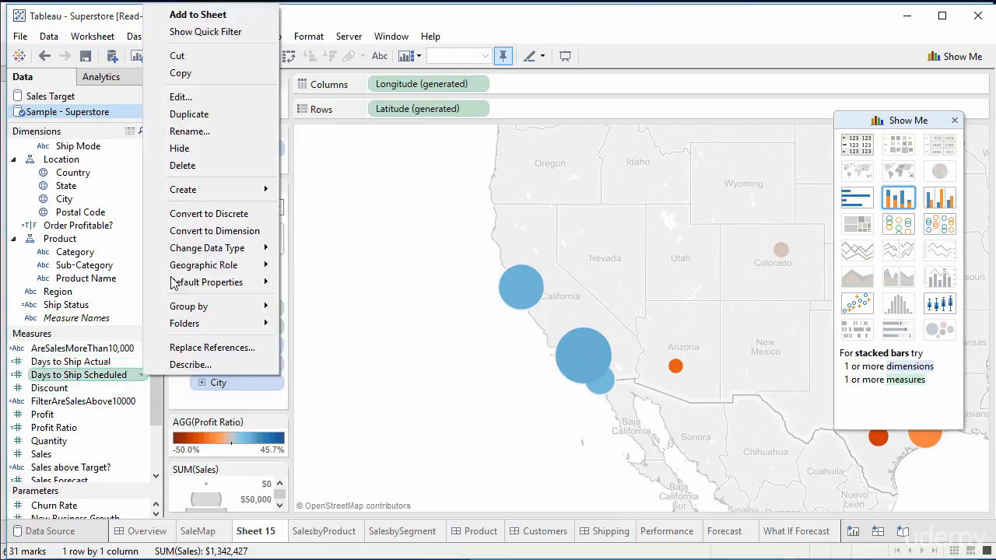
{"action": "left_click", "coordinate": [181, 96]}
{"action": "mouse_move", "coordinate": [199, 244]}
{"action": "left_mouse_down"}
{"action": "mouse_move", "coordinate": [169, 178]}
{"action": "mouse_move", "coordinate": [199, 241]}
{"action": "left_mouse_up"}
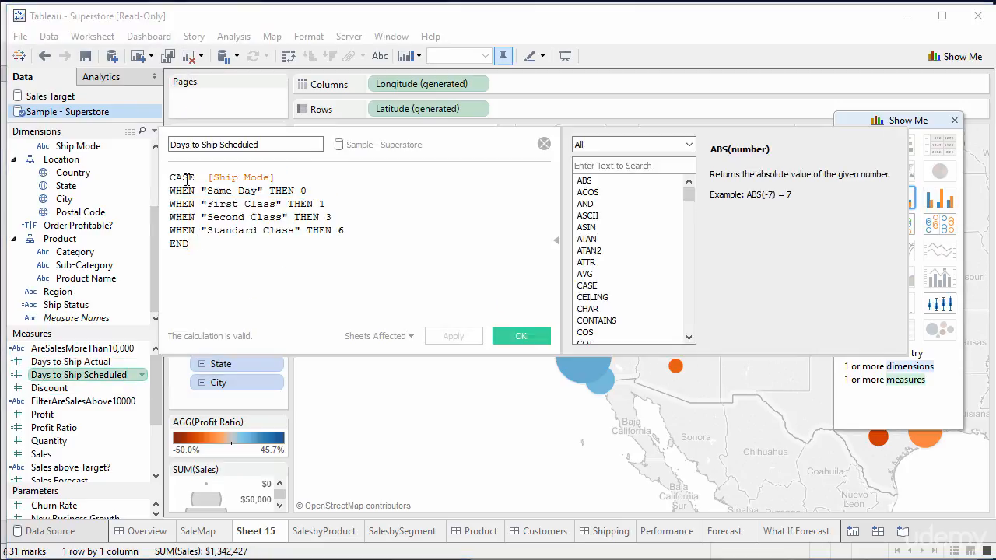
{"action": "left_click_drag", "start_coordinate": [172, 178], "coordinate": [286, 178]}
{"action": "left_click", "coordinate": [286, 178]}
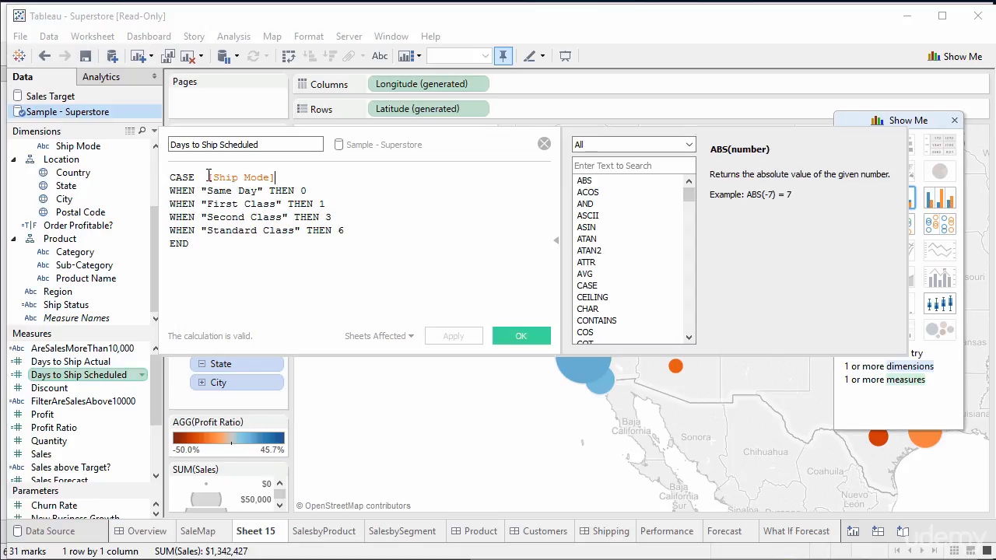
{"action": "left_click_drag", "start_coordinate": [210, 177], "coordinate": [283, 178]}
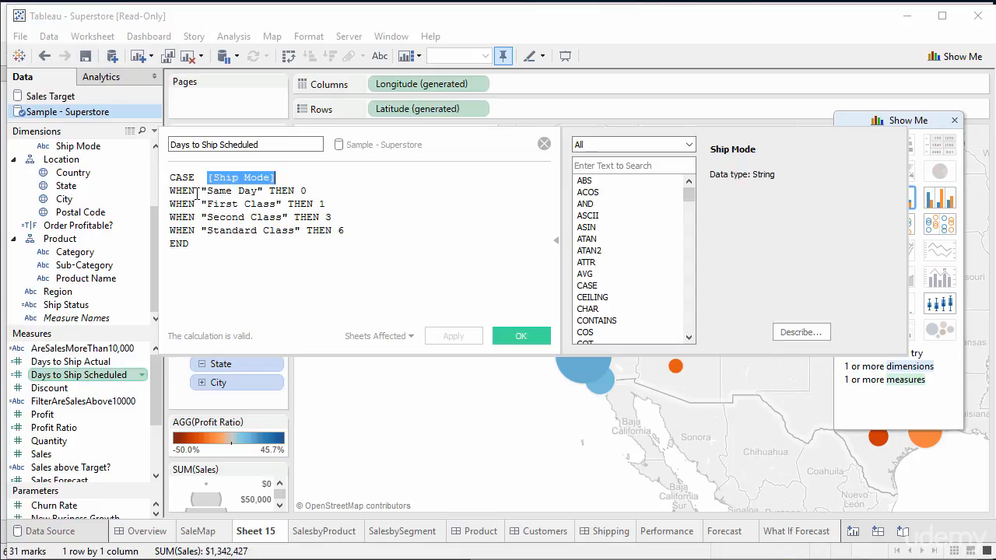
{"action": "left_click_drag", "start_coordinate": [205, 190], "coordinate": [267, 191]}
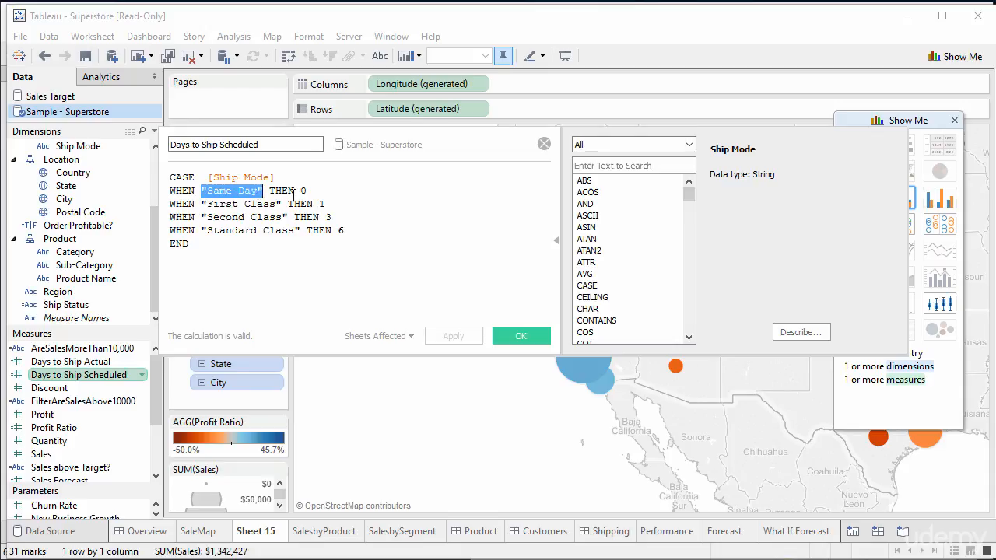
{"action": "double_click", "coordinate": [304, 190]}
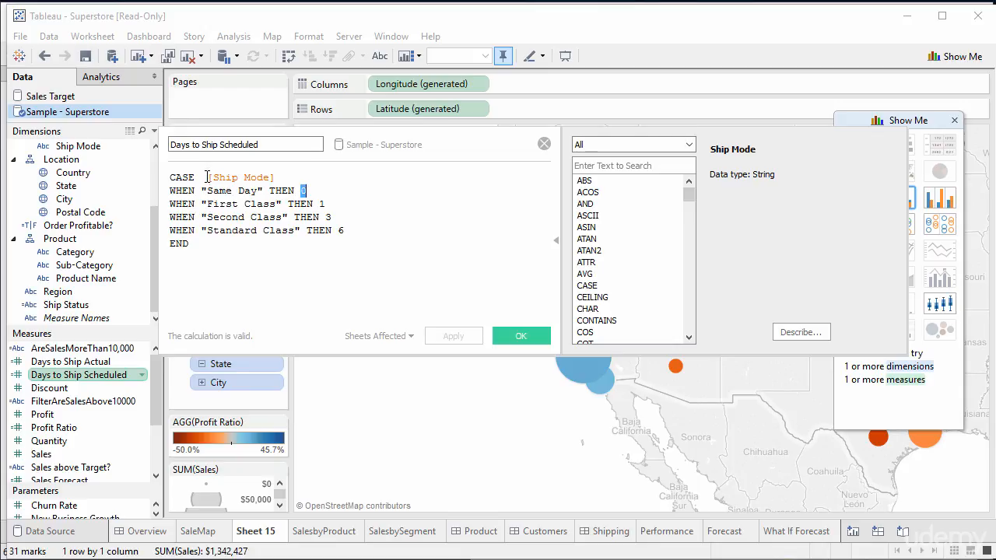
{"action": "left_click_drag", "start_coordinate": [214, 178], "coordinate": [273, 178]}
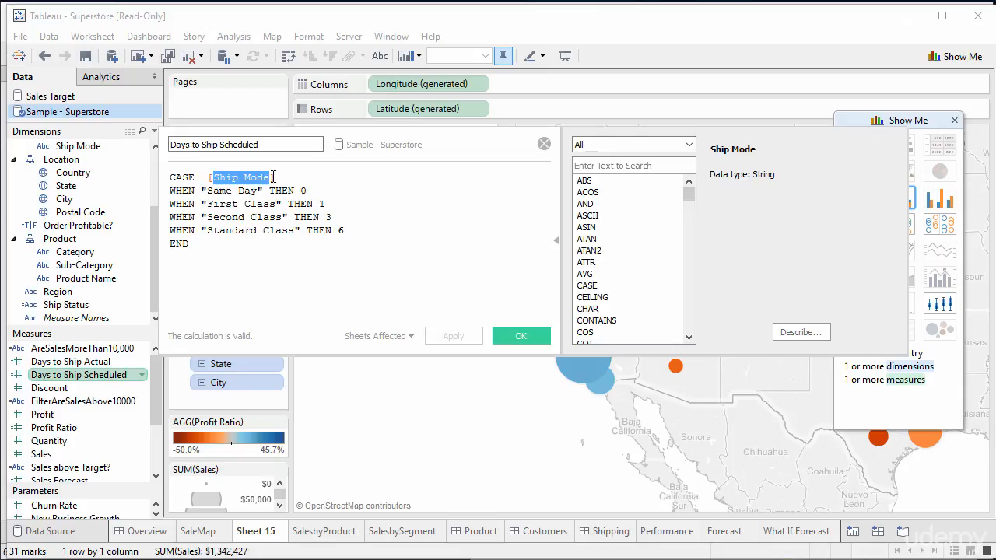
{"action": "left_click_drag", "start_coordinate": [171, 191], "coordinate": [310, 192]}
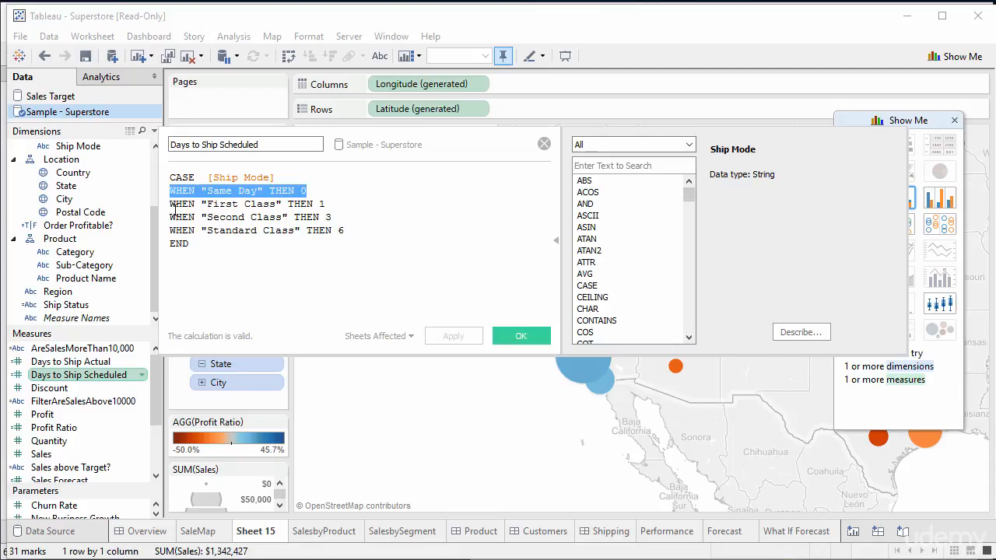
{"action": "left_click", "coordinate": [613, 287]}
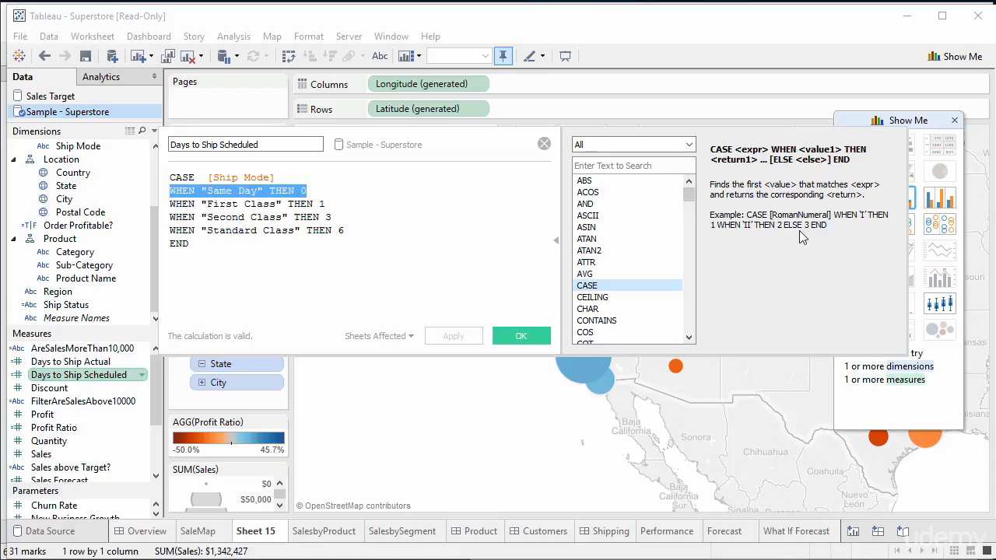
- Try an "else 8" line before END in the Days to Ship Scheduled formula, and close the editor without applying it
{"action": "left_click", "coordinate": [364, 232]}
{"action": "key", "text": "Return"}
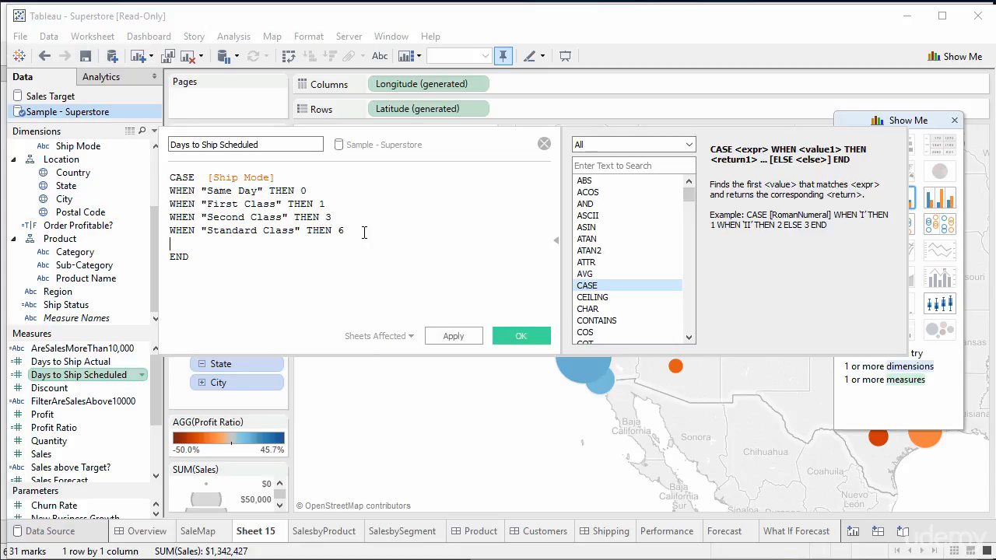
{"action": "type", "text": "else "}
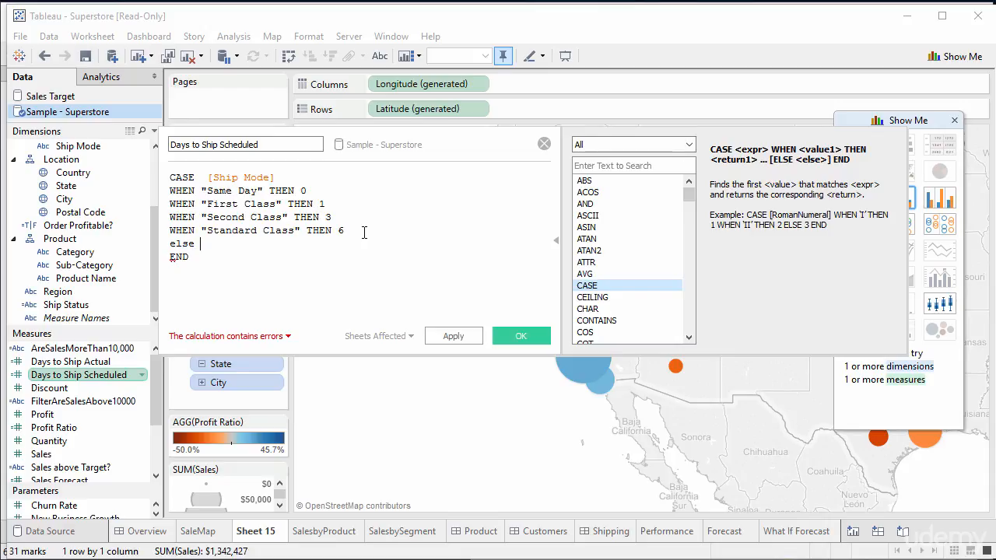
{"action": "type", "text": "8"}
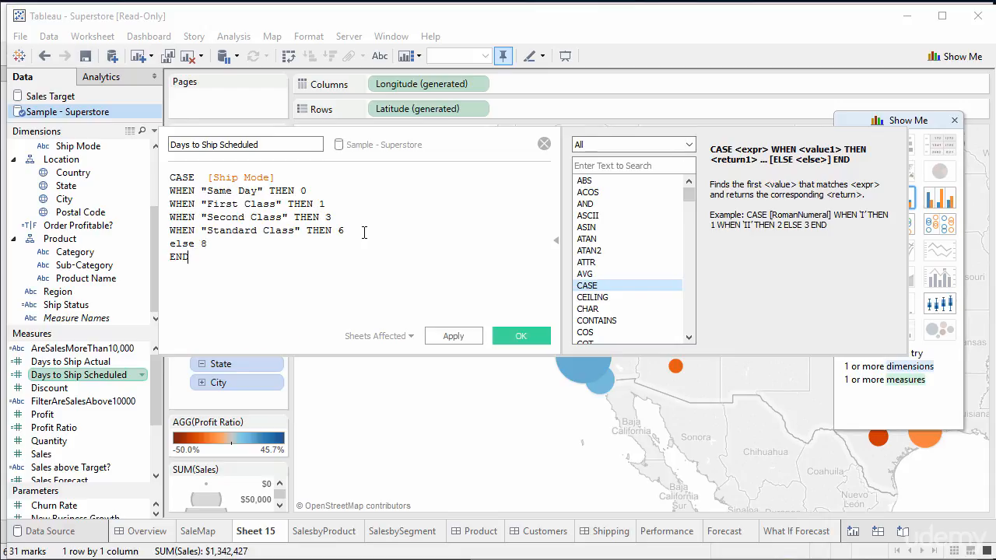
{"action": "left_click_drag", "start_coordinate": [292, 257], "coordinate": [161, 260]}
{"action": "left_click", "coordinate": [544, 144]}
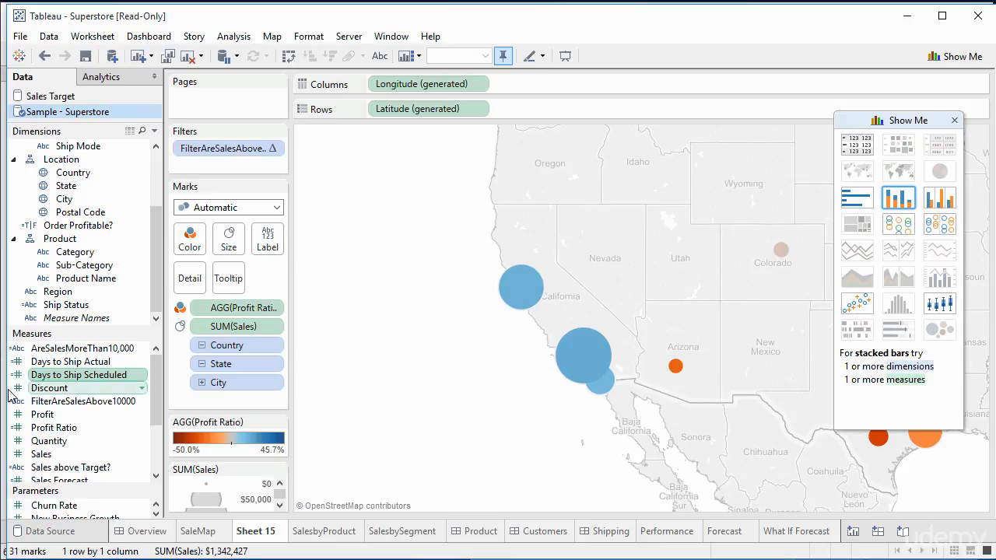
- Open the Profit Ratio calculation, review its whole formula, and close the editor
{"action": "left_click", "coordinate": [142, 428]}
{"action": "left_click", "coordinate": [183, 165]}
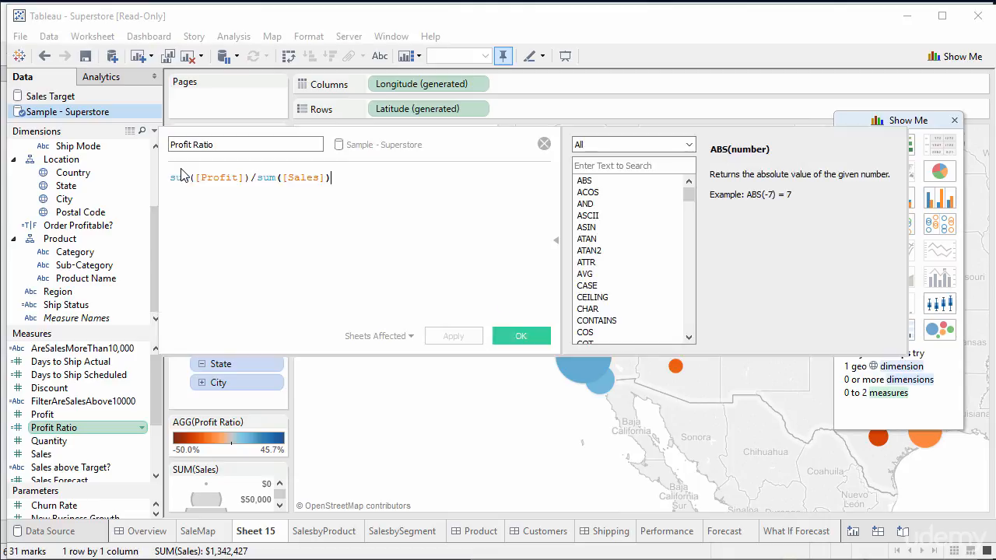
{"action": "triple_click", "coordinate": [175, 184]}
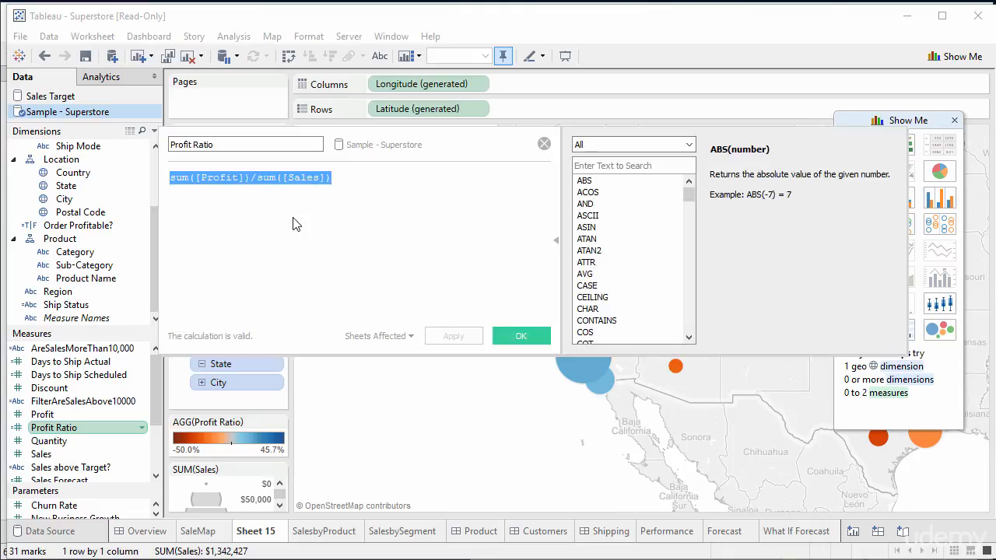
{"action": "left_click", "coordinate": [543, 146]}
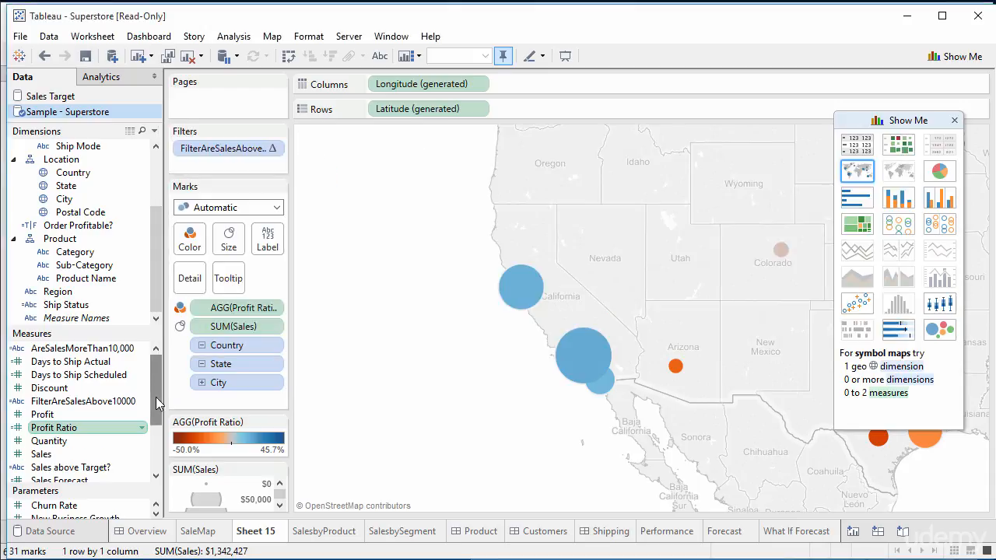
- Open the Sales above Target? calculation and examine how its condition compares Sales with the Sales Target field
{"action": "scroll", "coordinate": [155, 402], "scroll_direction": "down", "scroll_amount": 2}
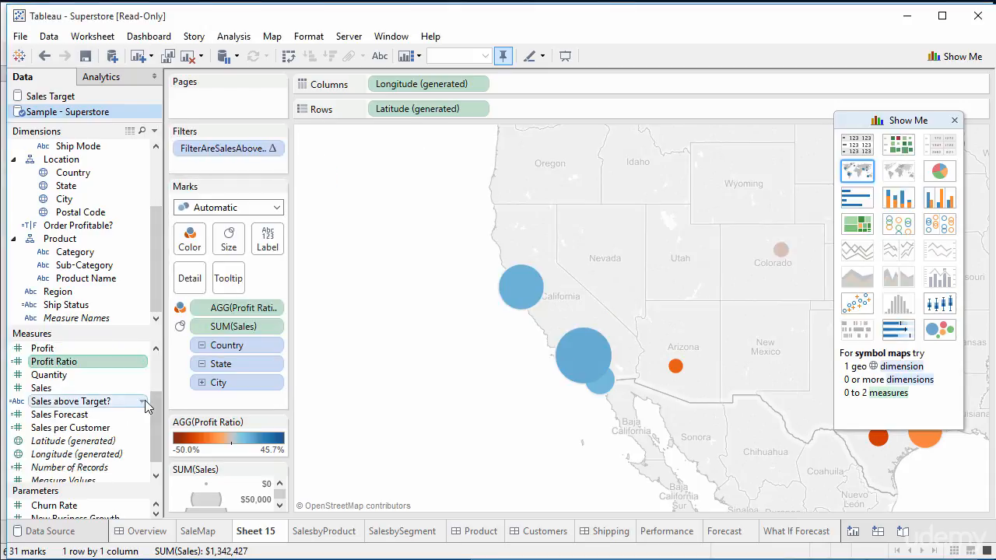
{"action": "left_click", "coordinate": [144, 401]}
{"action": "left_click", "coordinate": [220, 152]}
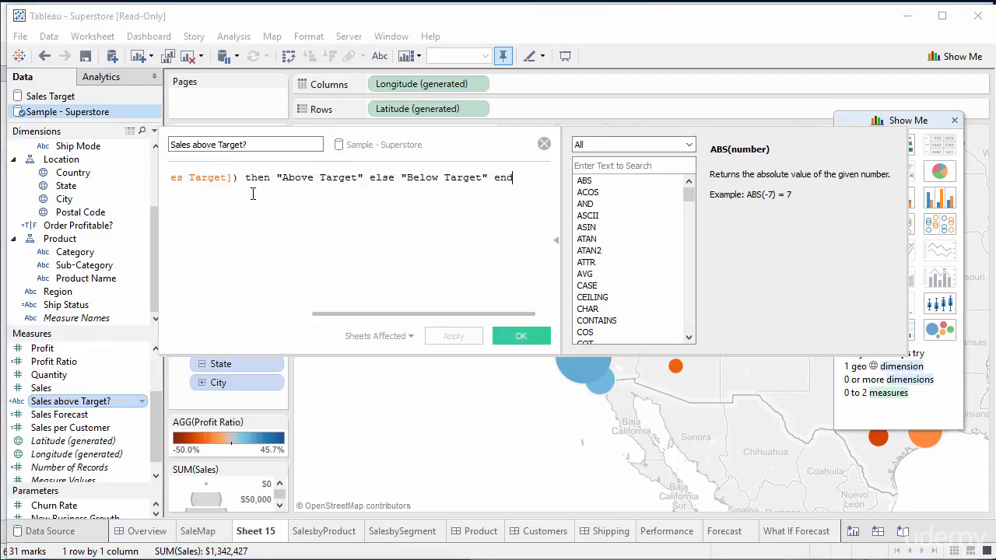
{"action": "left_click_drag", "start_coordinate": [317, 315], "coordinate": [165, 313]}
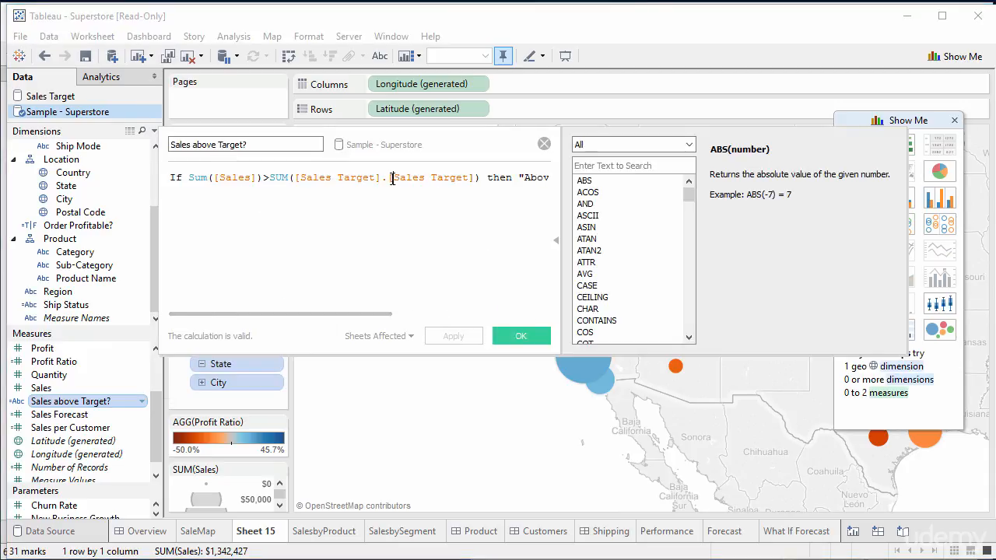
{"action": "left_click_drag", "start_coordinate": [393, 178], "coordinate": [475, 178]}
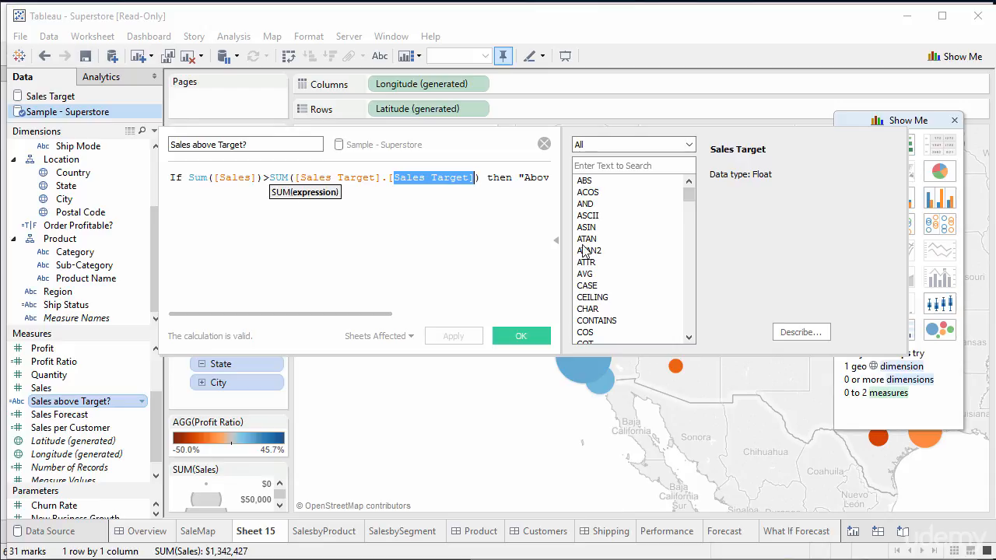
- Look up the IIF and IF function references, read the rest of the Sales above Target? formula, and close the editor
{"action": "scroll", "coordinate": [689, 294], "scroll_direction": "down", "scroll_amount": 10}
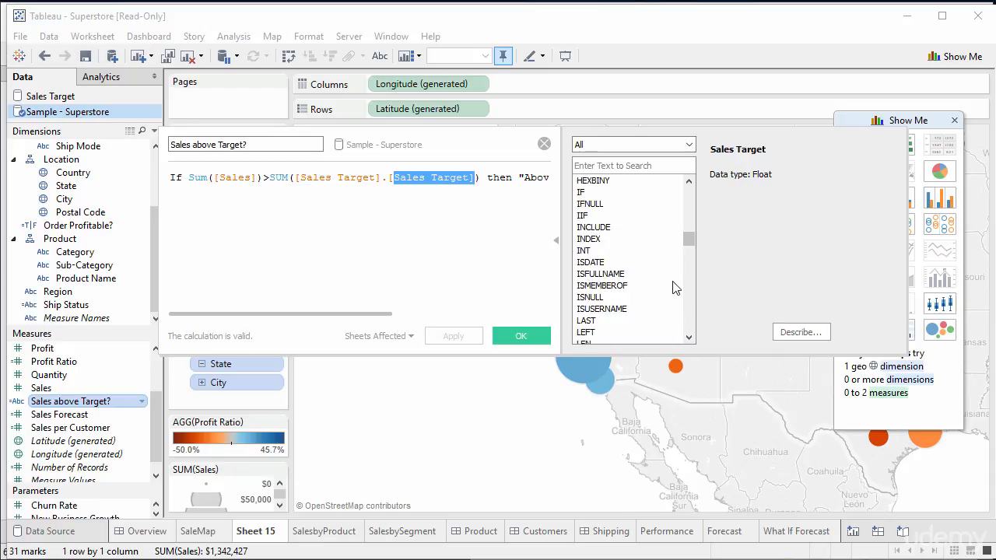
{"action": "left_click", "coordinate": [670, 216]}
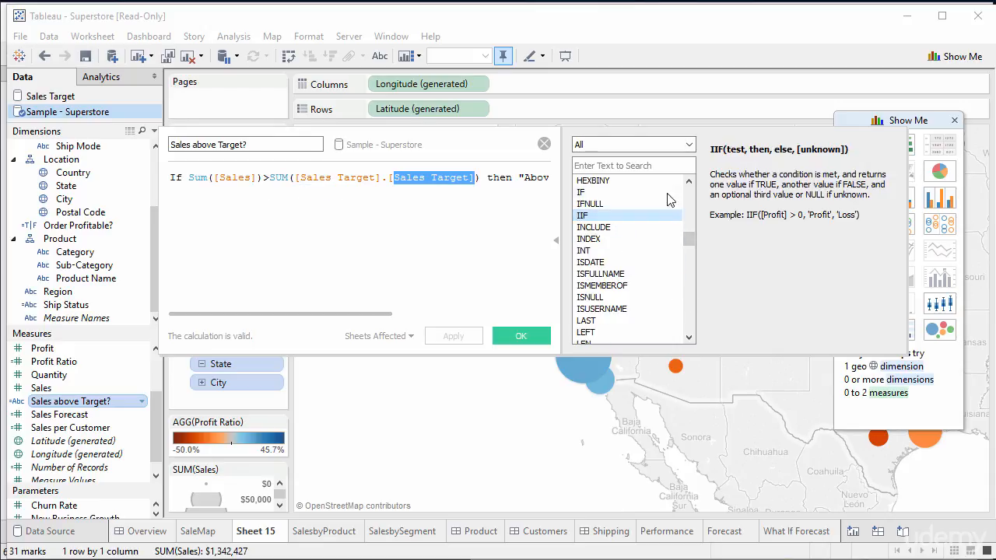
{"action": "left_click", "coordinate": [626, 193]}
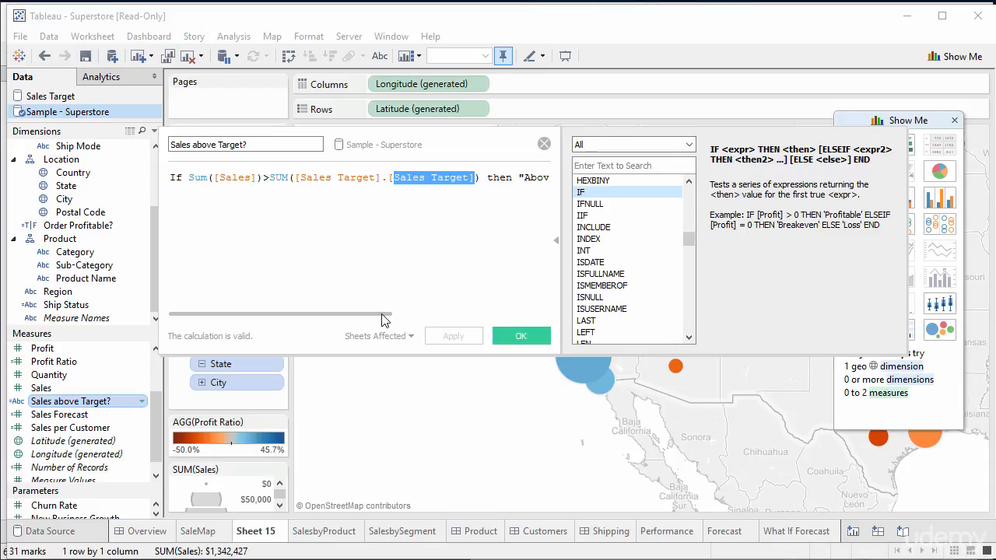
{"action": "left_click_drag", "start_coordinate": [386, 315], "coordinate": [537, 314]}
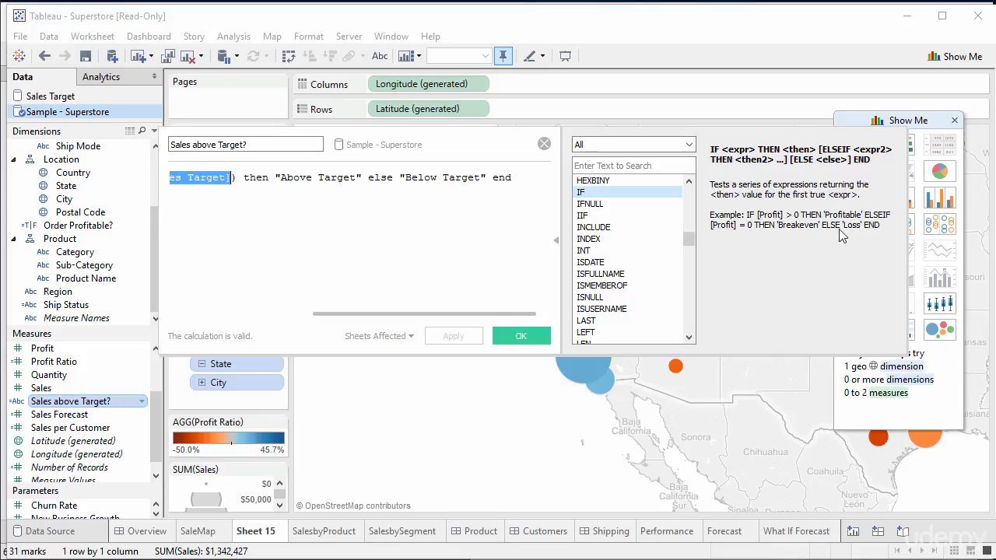
{"action": "left_click", "coordinate": [544, 144]}
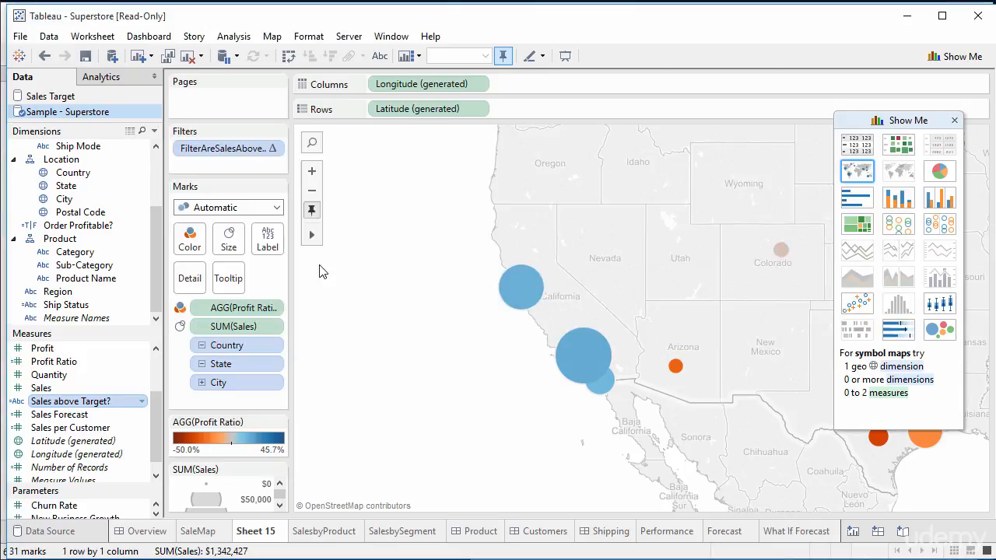
- Open the Sales Forecast calculation, examine its Sales, Churn Rate and New Business Growth terms, and close the editor
{"action": "left_click", "coordinate": [125, 415]}
{"action": "right_click", "coordinate": [139, 417]}
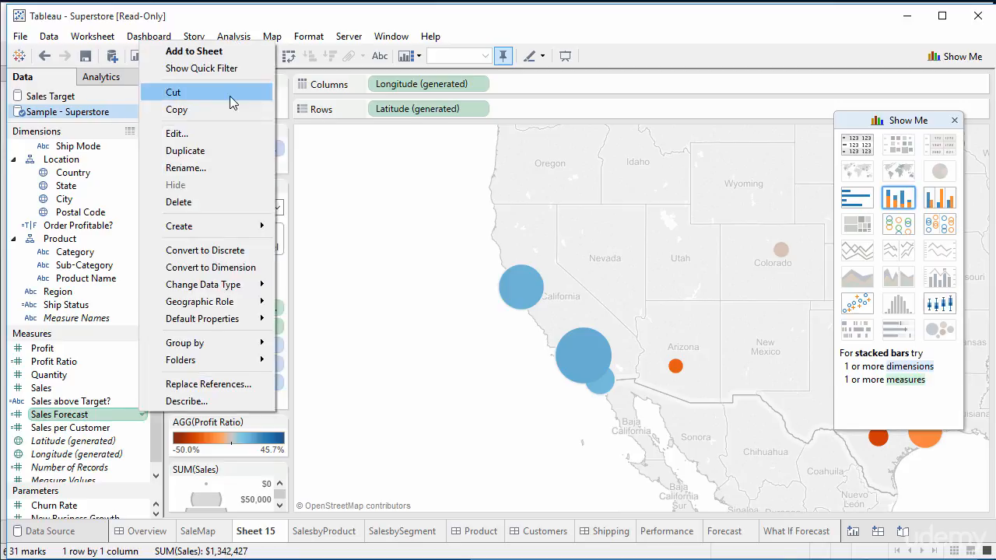
{"action": "left_click", "coordinate": [234, 133]}
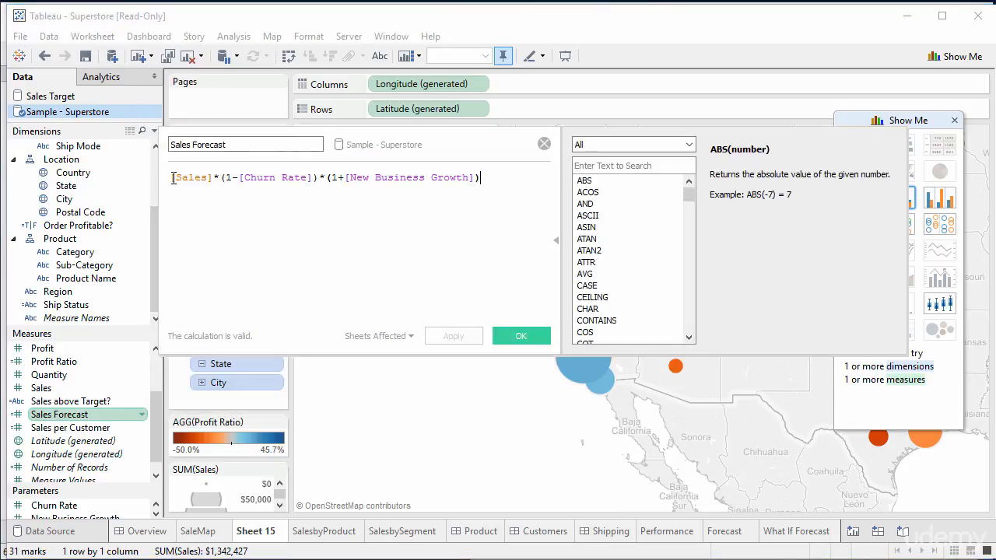
{"action": "left_click_drag", "start_coordinate": [172, 179], "coordinate": [210, 181]}
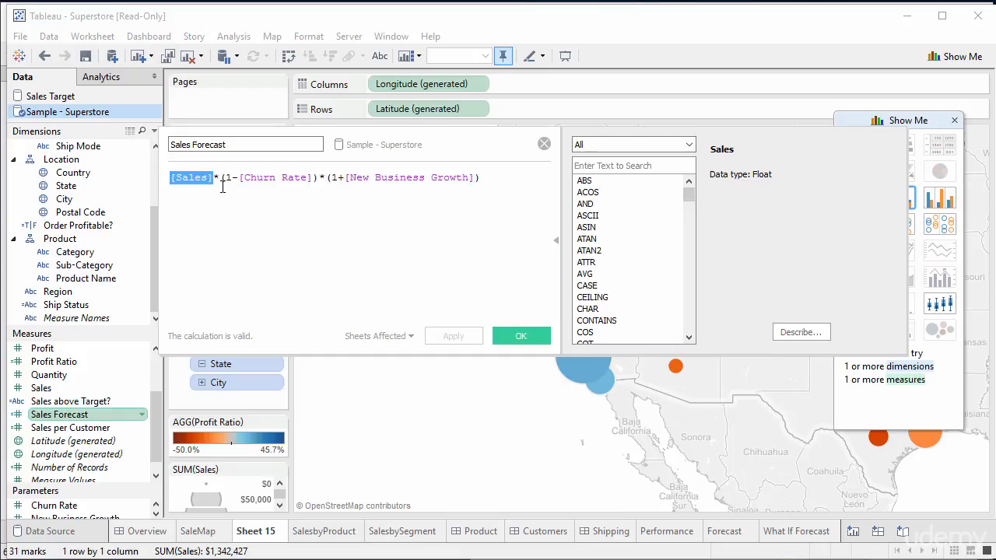
{"action": "left_click_drag", "start_coordinate": [225, 178], "coordinate": [308, 178]}
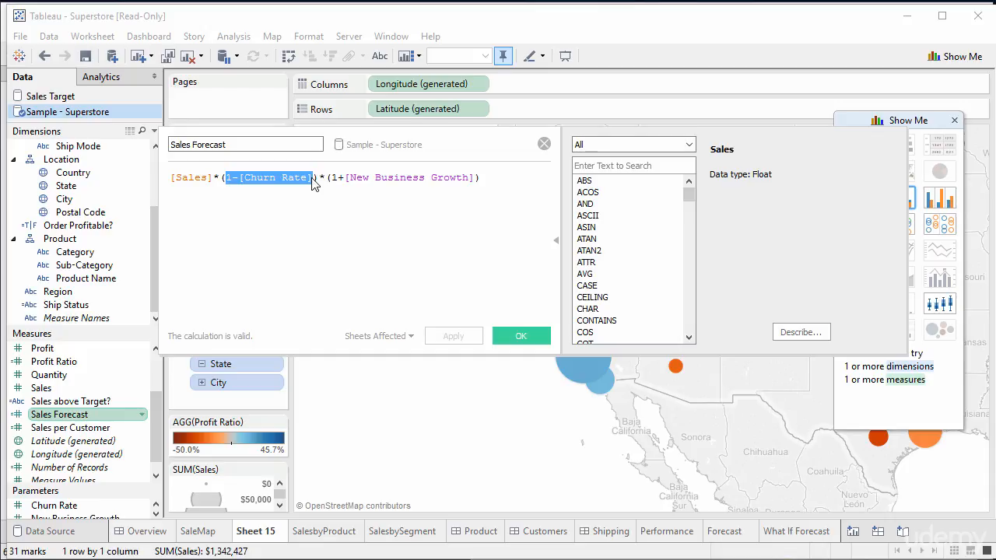
{"action": "left_click_drag", "start_coordinate": [334, 178], "coordinate": [472, 178]}
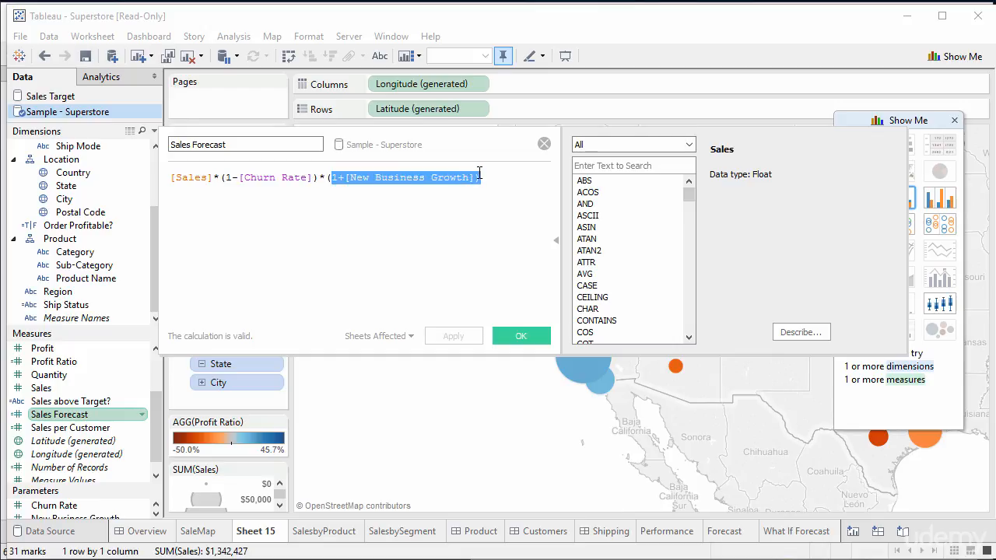
{"action": "left_click", "coordinate": [544, 144]}
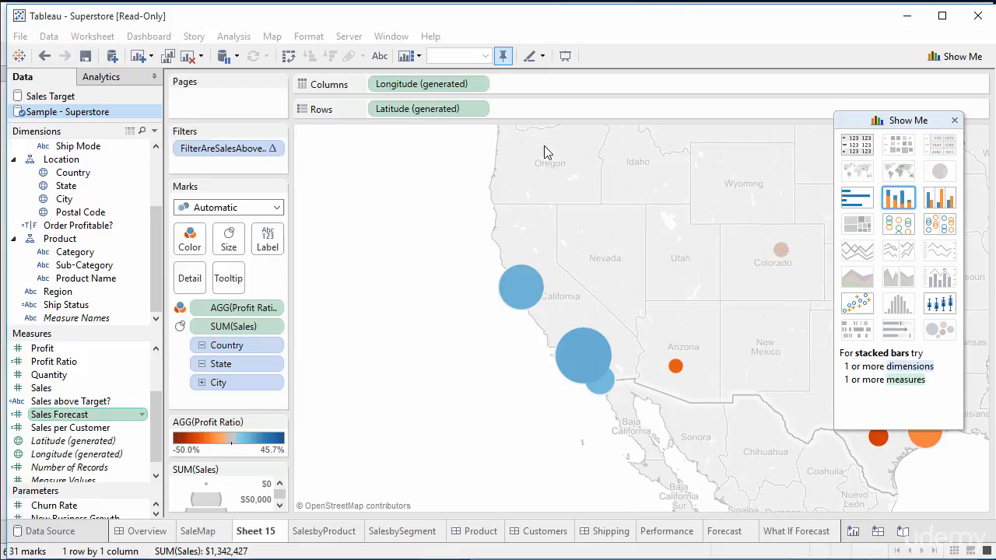
- Open the Sales per Customer calculation, compare the COUNT and COUNTD function references, and close the editor
{"action": "right_click", "coordinate": [132, 429]}
{"action": "left_click", "coordinate": [200, 166]}
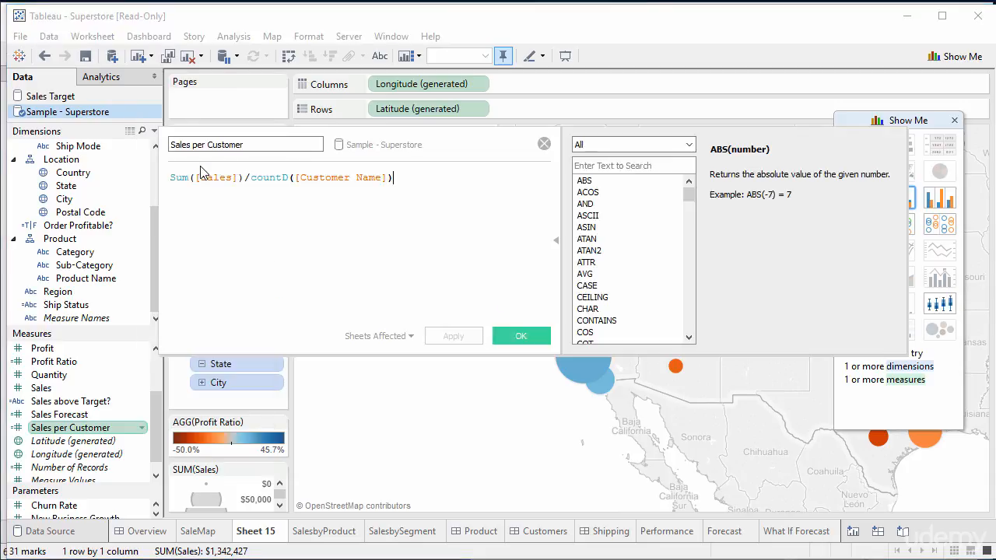
{"action": "left_click_drag", "start_coordinate": [251, 180], "coordinate": [289, 180]}
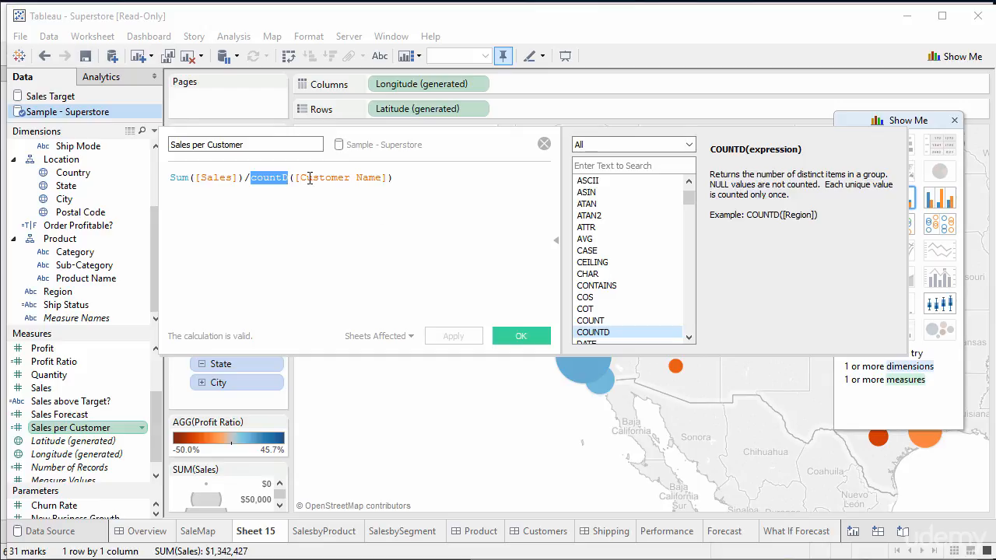
{"action": "left_click", "coordinate": [603, 323]}
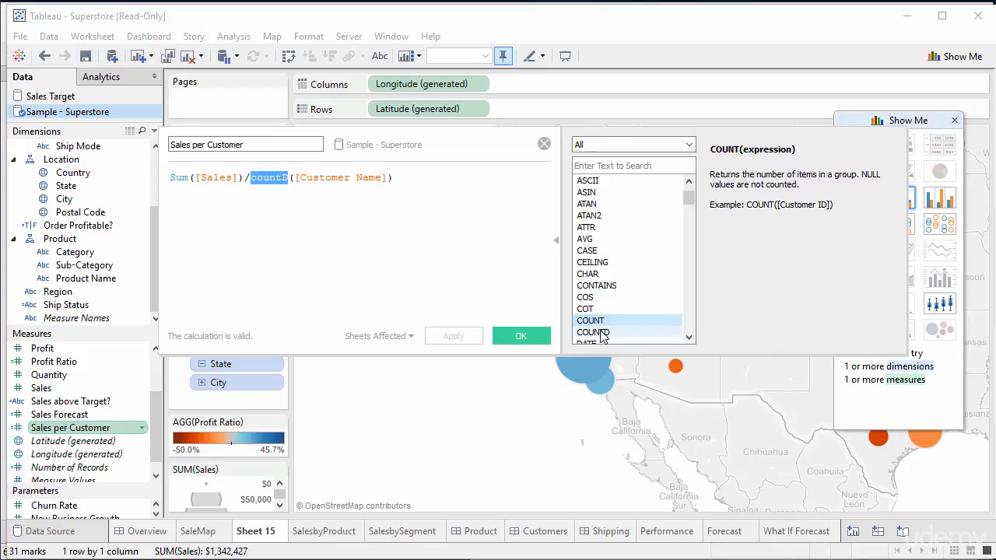
{"action": "left_click", "coordinate": [603, 332]}
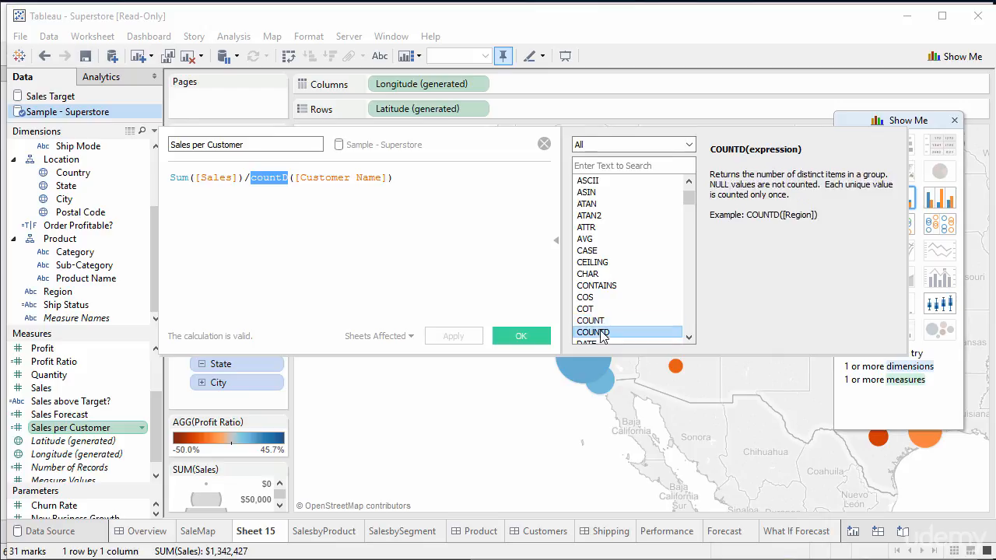
{"action": "left_click", "coordinate": [543, 145]}
- Start a new calculated field in the Sample - Superstore data source
{"action": "scroll", "coordinate": [130, 471], "scroll_direction": "down", "scroll_amount": 1}
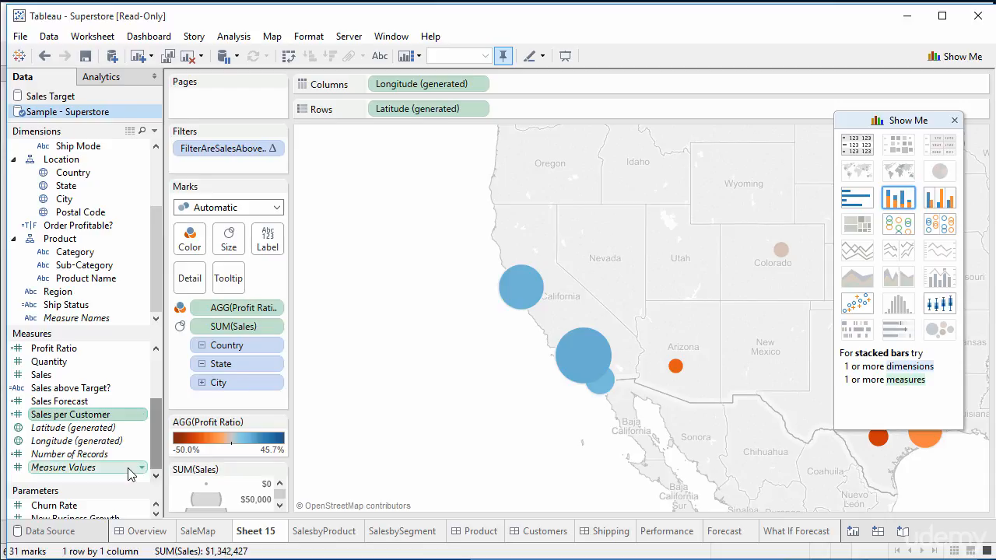
{"action": "left_click_drag", "start_coordinate": [154, 394], "coordinate": [158, 478]}
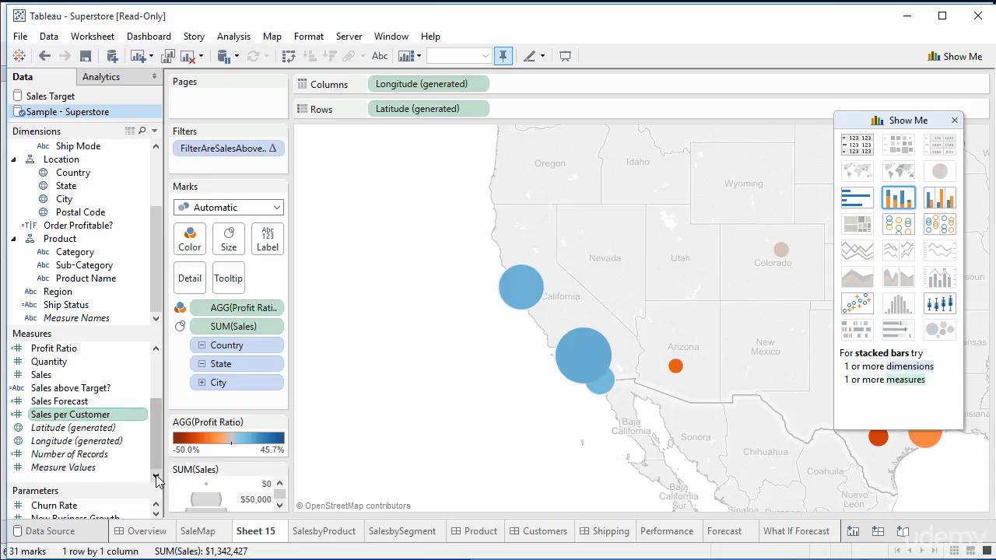
{"action": "right_click", "coordinate": [128, 478]}
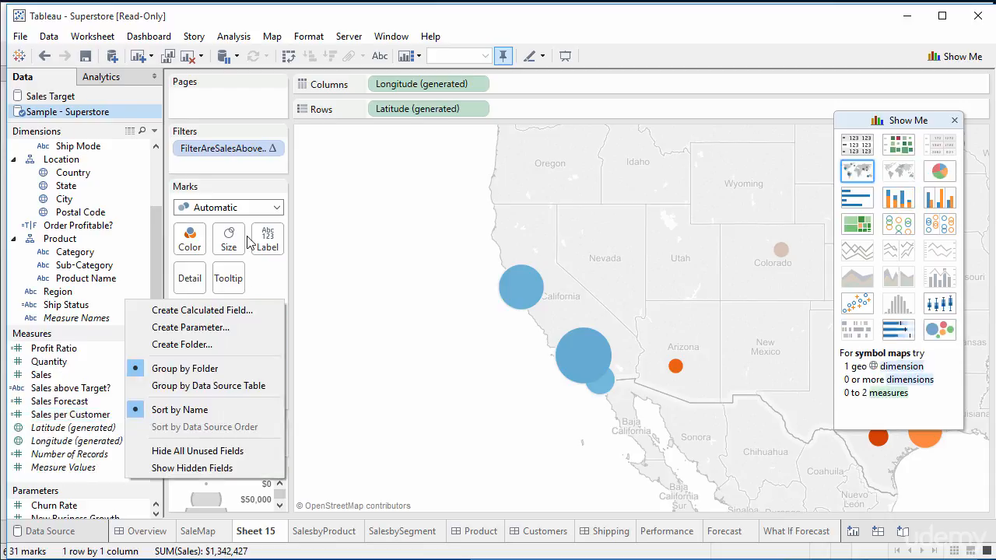
{"action": "left_click", "coordinate": [235, 310]}
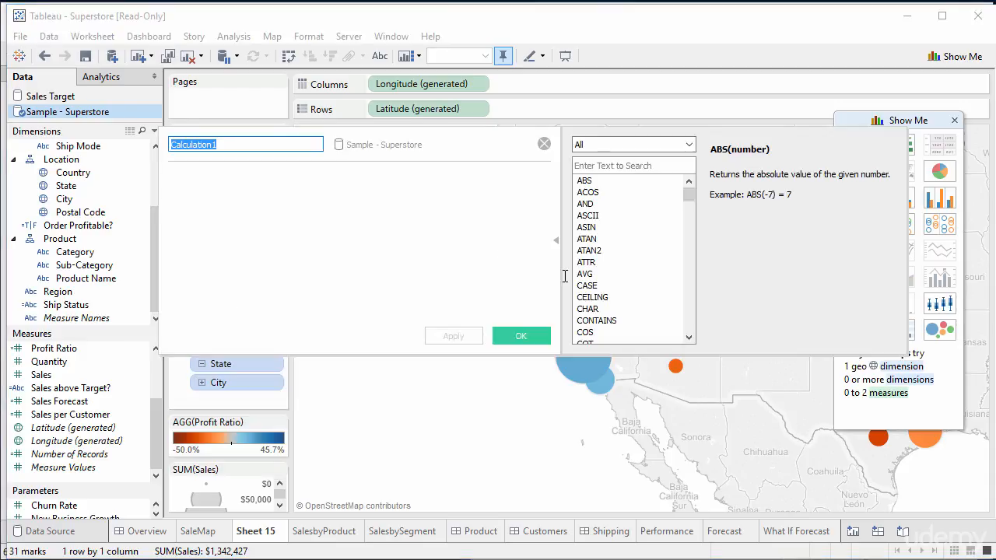
- Limit the function reference to the Number category and browse its whole list
{"action": "left_click", "coordinate": [653, 147]}
{"action": "left_click", "coordinate": [641, 172]}
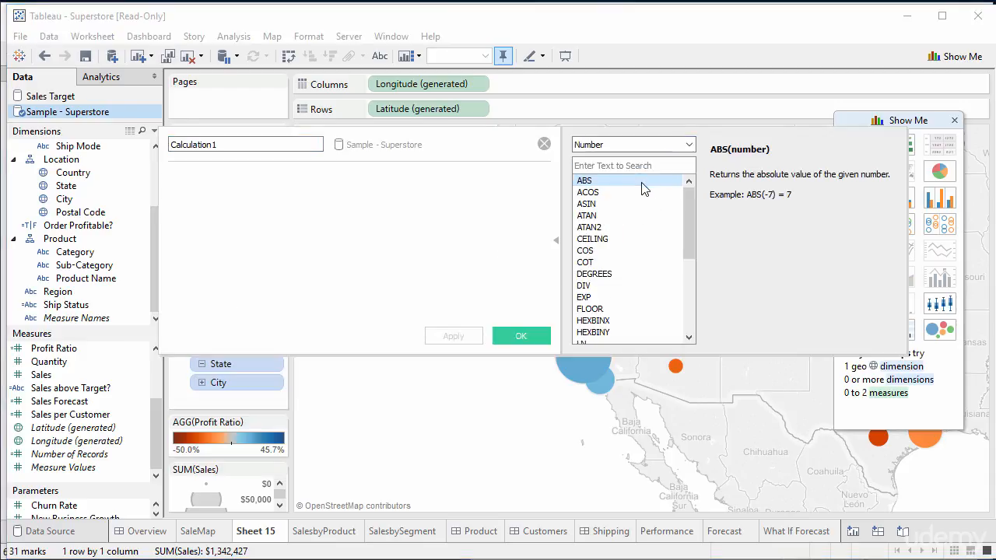
{"action": "left_click_drag", "start_coordinate": [691, 241], "coordinate": [684, 312]}
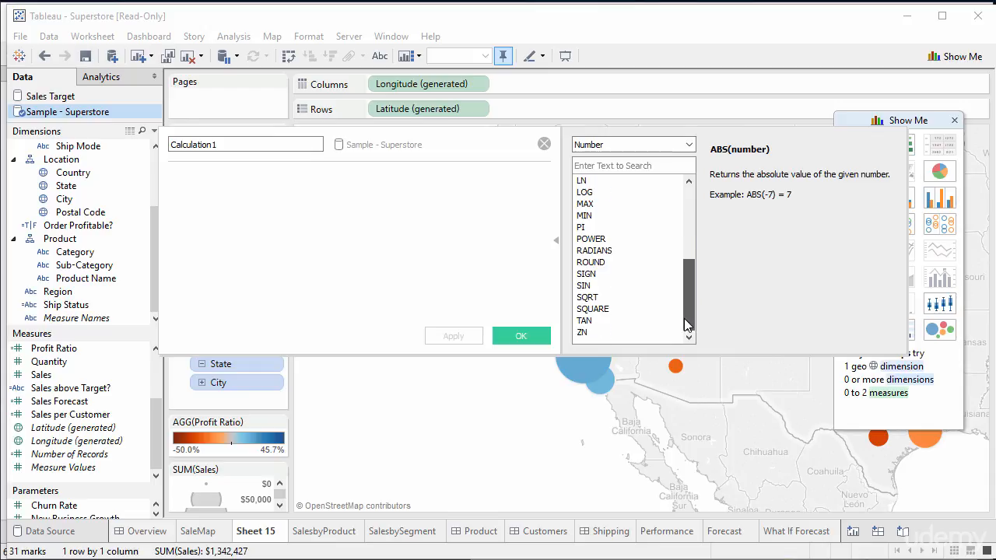
{"action": "left_click_drag", "start_coordinate": [684, 318], "coordinate": [687, 225]}
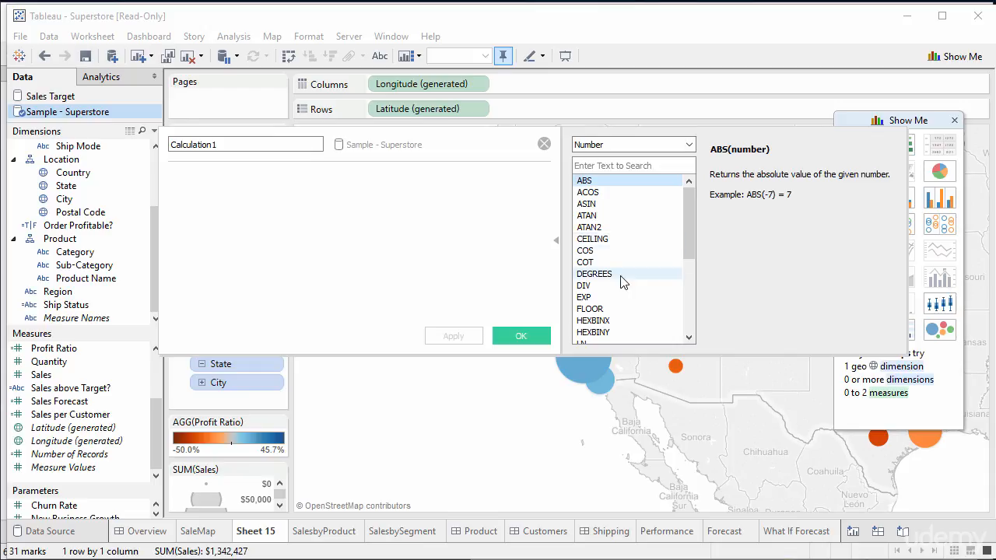
- Look up the CEILING, ROUND and FLOOR function references among the Number functions
{"action": "left_click", "coordinate": [620, 240]}
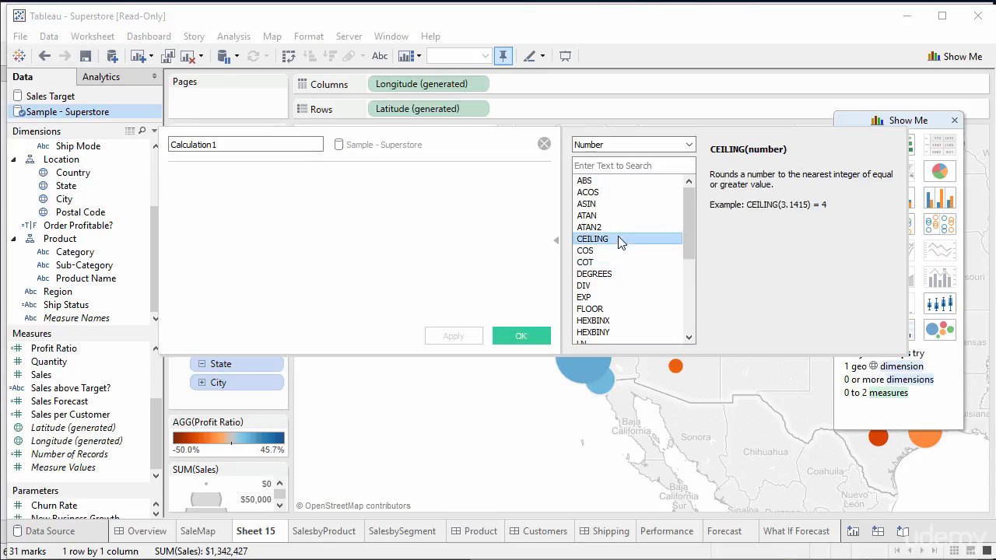
{"action": "left_click", "coordinate": [685, 299]}
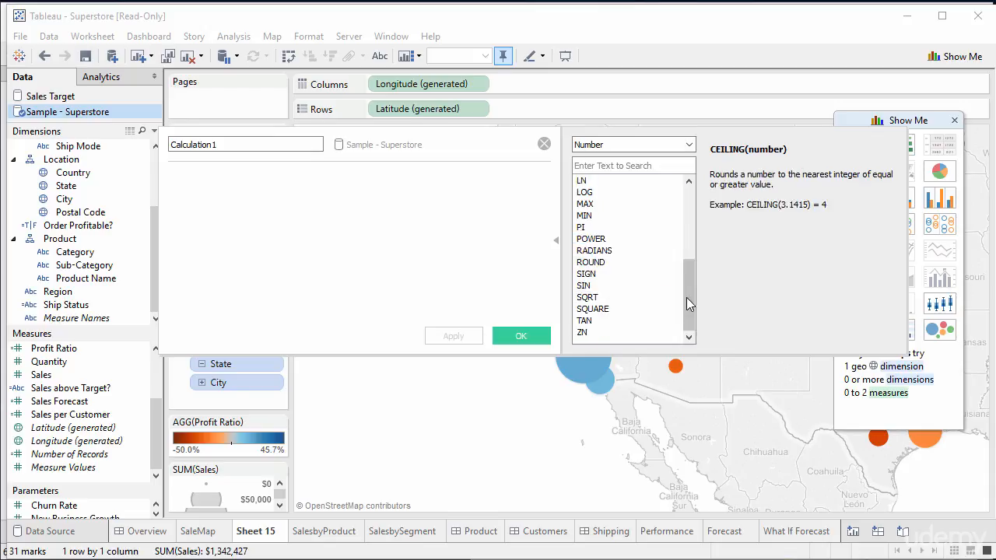
{"action": "left_click", "coordinate": [599, 262]}
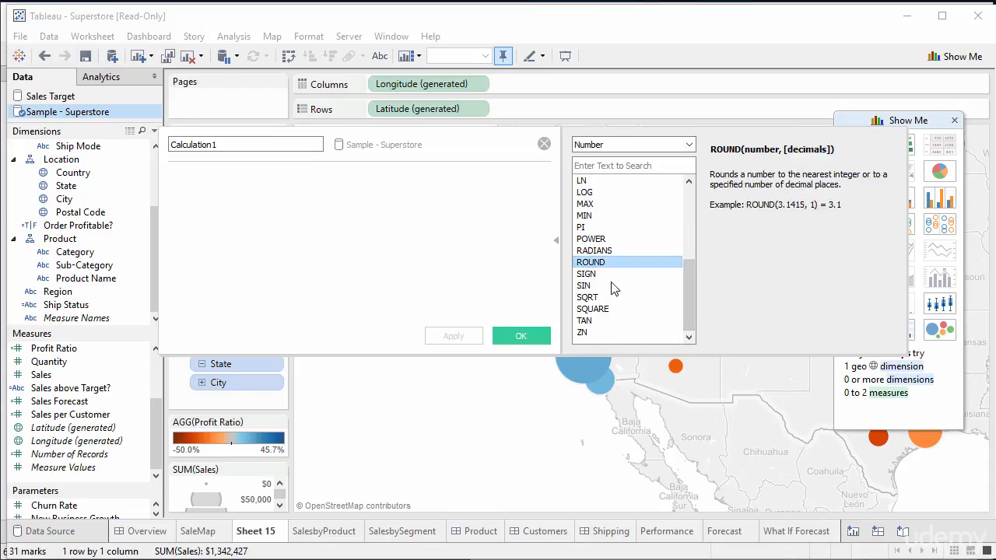
{"action": "left_click", "coordinate": [689, 232]}
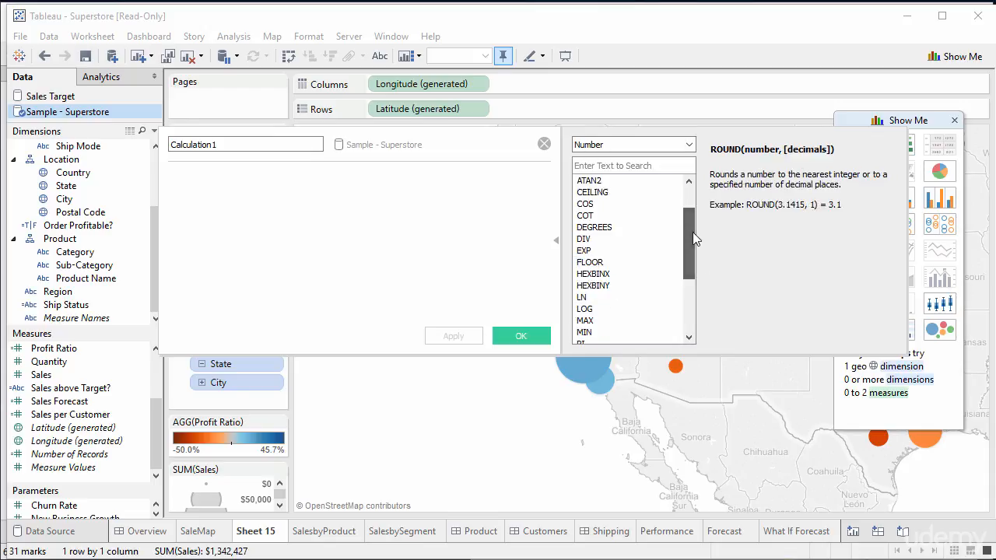
{"action": "left_click", "coordinate": [598, 262]}
{"action": "left_click", "coordinate": [691, 309]}
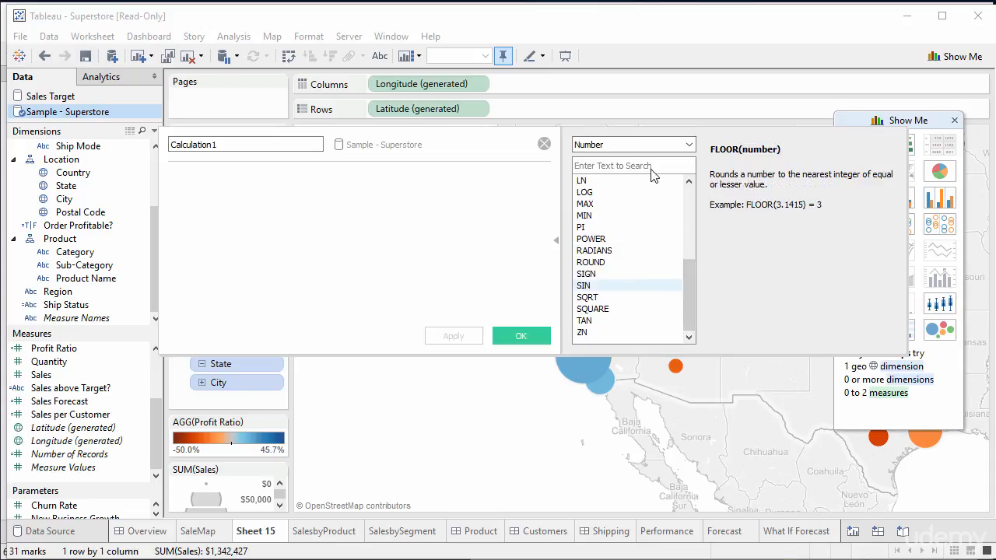
- Switch the function reference to the String category, browse its list, and look up TRIM
{"action": "left_click", "coordinate": [652, 146]}
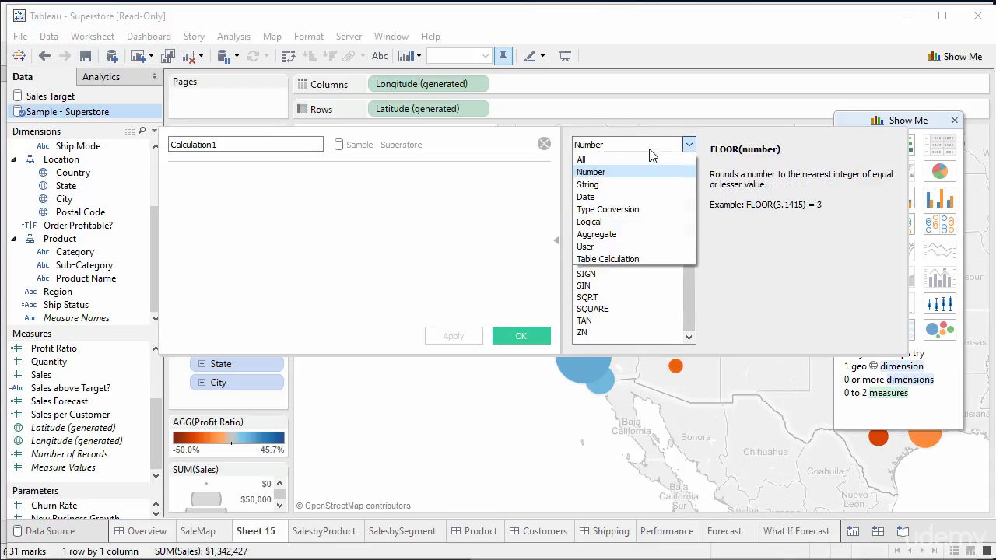
{"action": "left_click", "coordinate": [617, 184]}
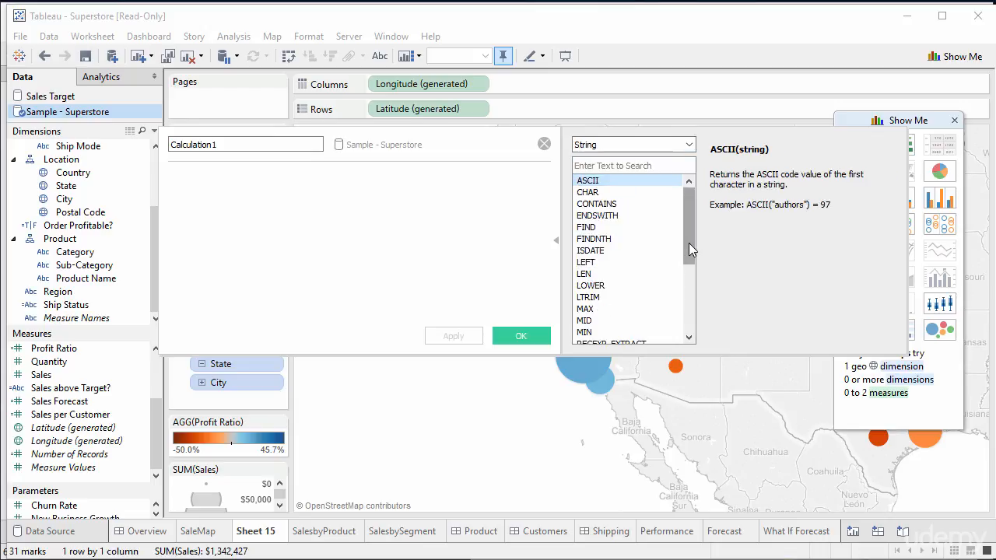
{"action": "left_click_drag", "start_coordinate": [689, 243], "coordinate": [681, 308]}
{"action": "left_click", "coordinate": [617, 249]}
{"action": "left_click", "coordinate": [596, 321]}
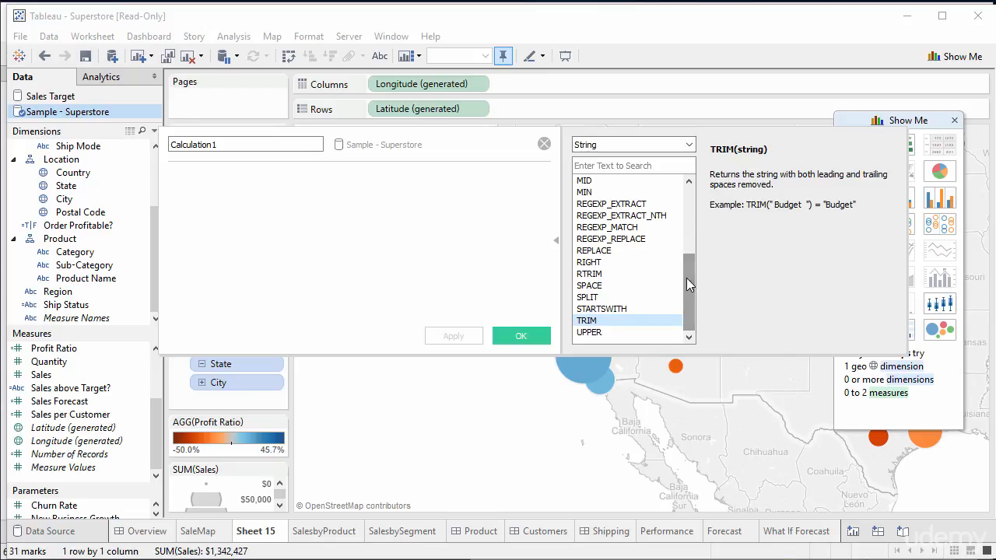
- Compare the RTRIM and TRIM references, and look up the UPPER and LOWER text functions
{"action": "left_click", "coordinate": [593, 275]}
{"action": "mouse_move", "coordinate": [690, 285]}
{"action": "left_mouse_down"}
{"action": "mouse_move", "coordinate": [689, 273]}
{"action": "mouse_move", "coordinate": [689, 294]}
{"action": "left_mouse_up"}
{"action": "left_click", "coordinate": [597, 322]}
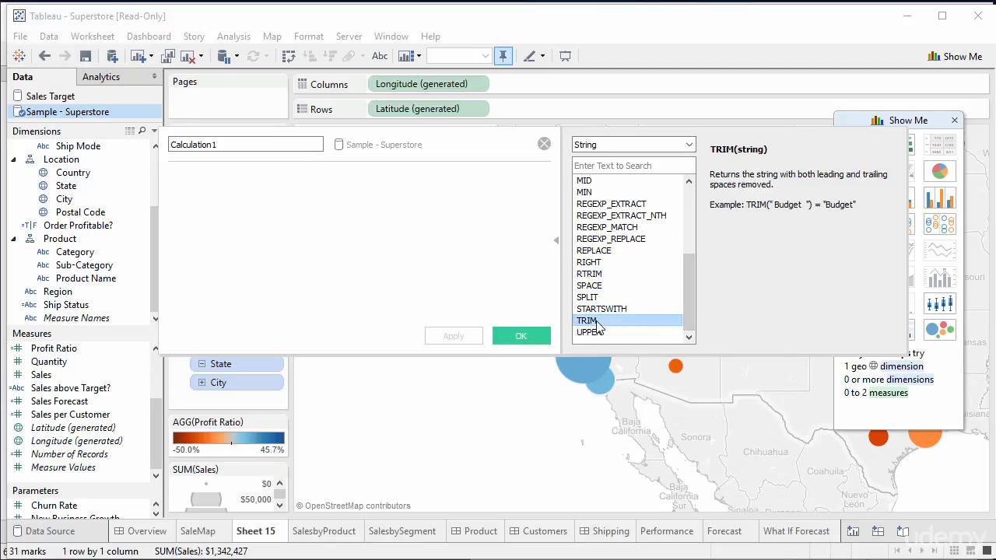
{"action": "left_click", "coordinate": [600, 333]}
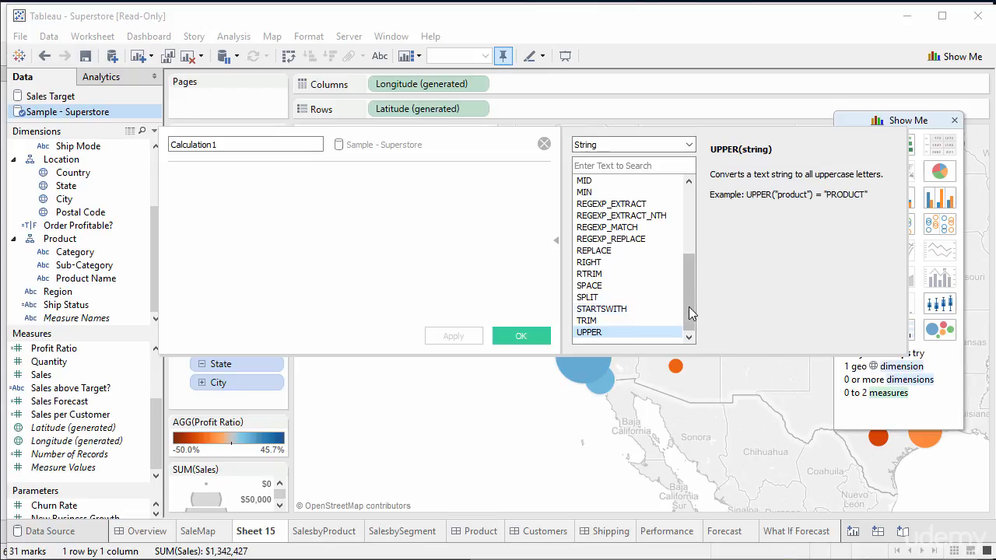
{"action": "left_click_drag", "start_coordinate": [689, 307], "coordinate": [649, 267]}
{"action": "left_click", "coordinate": [609, 287]}
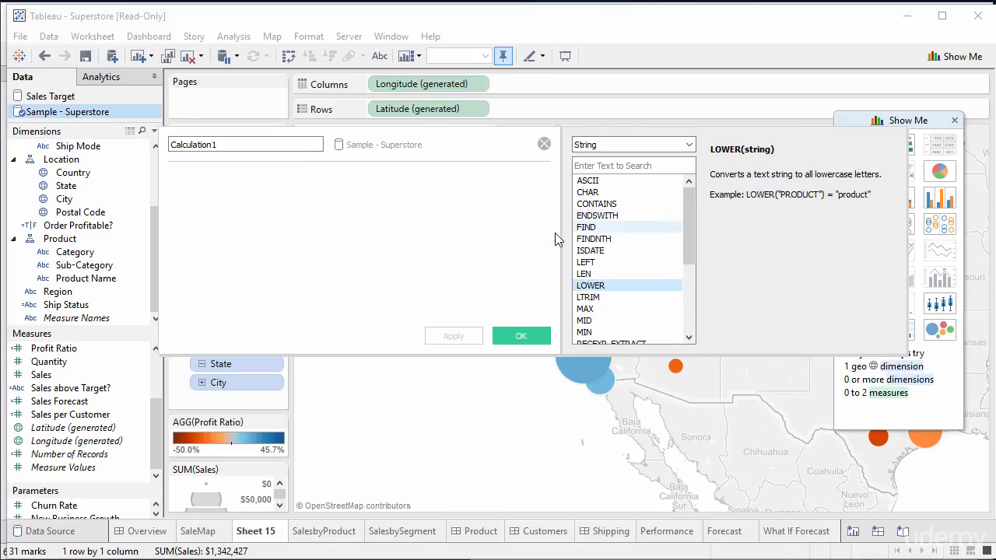
- Browse the Date functions and the Type Conversion functions in the function reference
{"action": "left_click", "coordinate": [629, 146]}
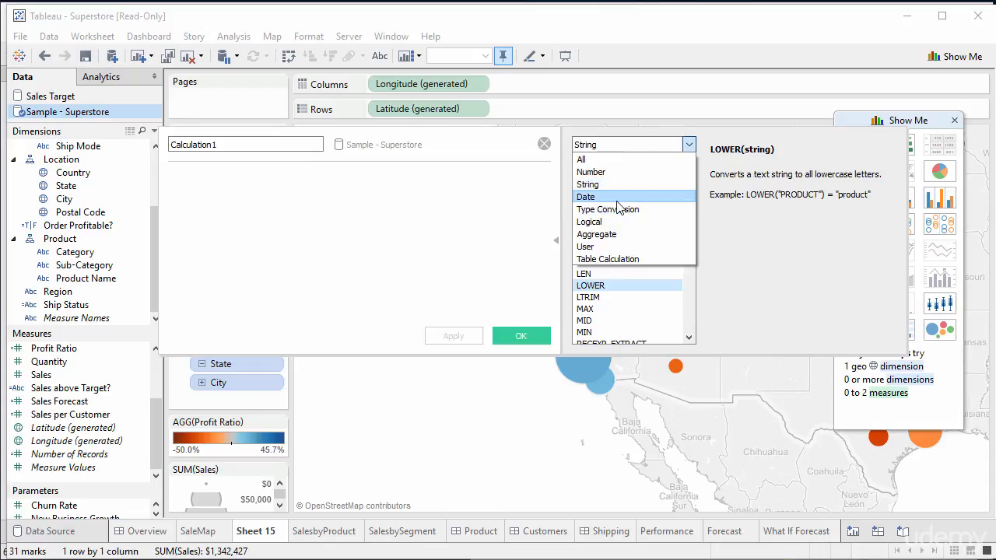
{"action": "left_click", "coordinate": [618, 197]}
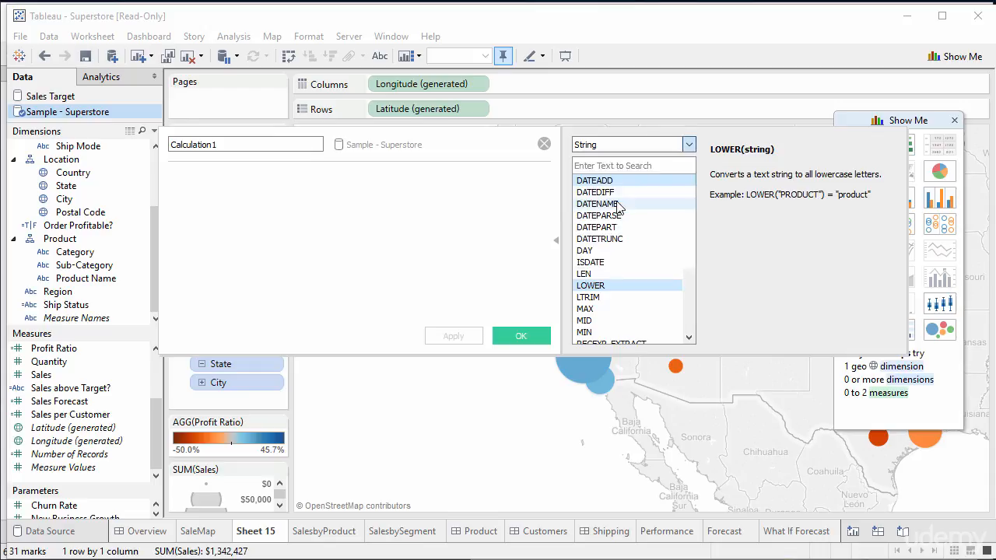
{"action": "left_click", "coordinate": [663, 146]}
{"action": "left_click", "coordinate": [637, 210]}
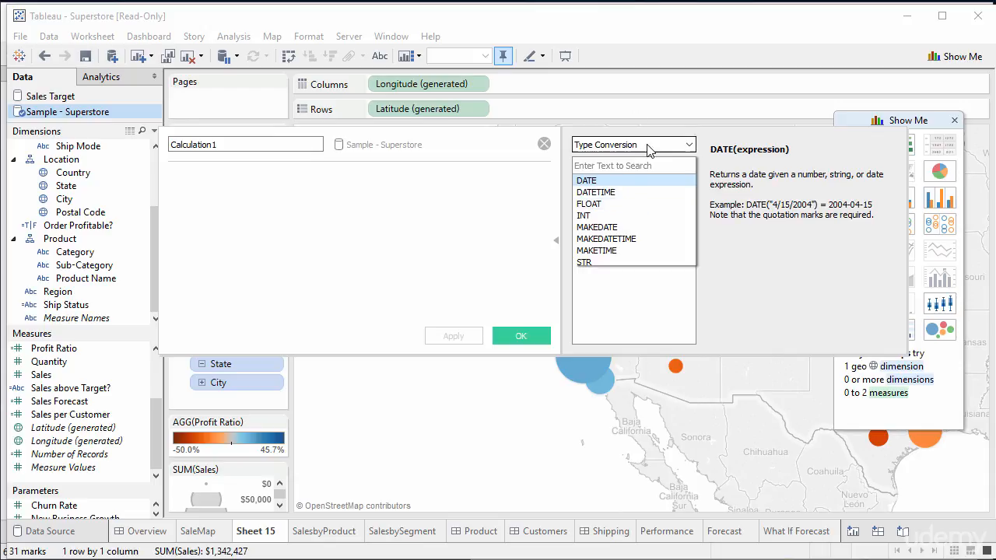
- Browse the Logical functions and look up the IF, IIF and CASE references
{"action": "left_click", "coordinate": [591, 145]}
{"action": "left_click", "coordinate": [611, 221]}
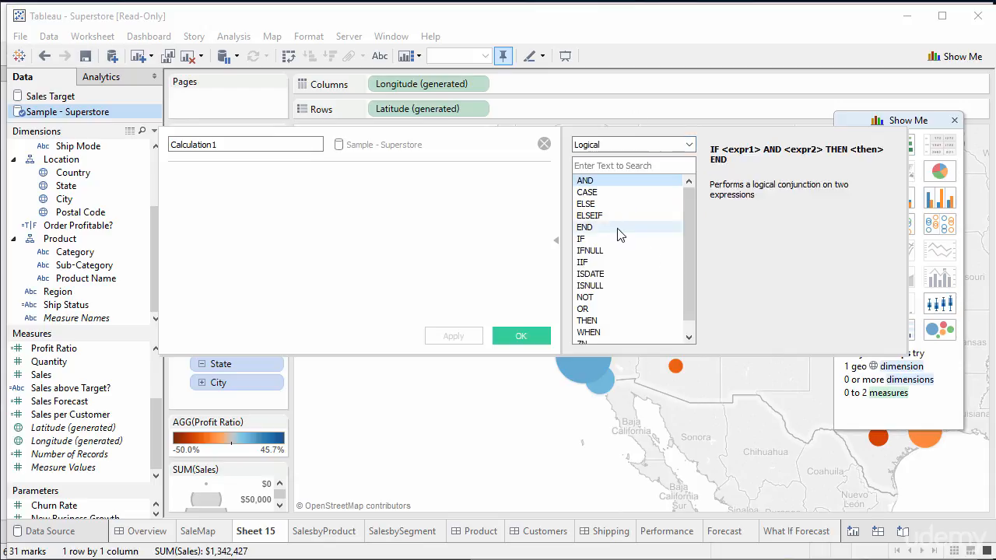
{"action": "left_click_drag", "start_coordinate": [690, 282], "coordinate": [687, 310]}
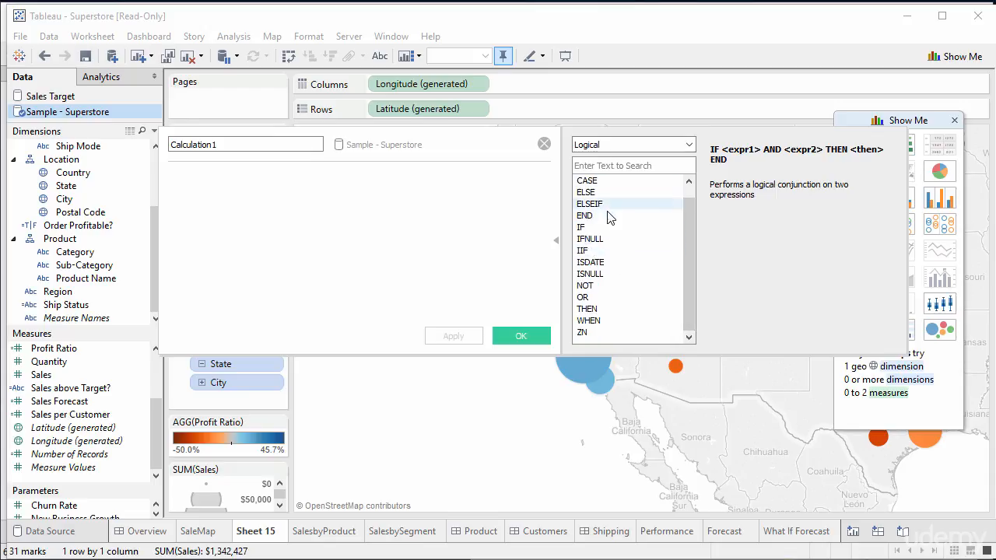
{"action": "left_click_drag", "start_coordinate": [692, 263], "coordinate": [692, 214]}
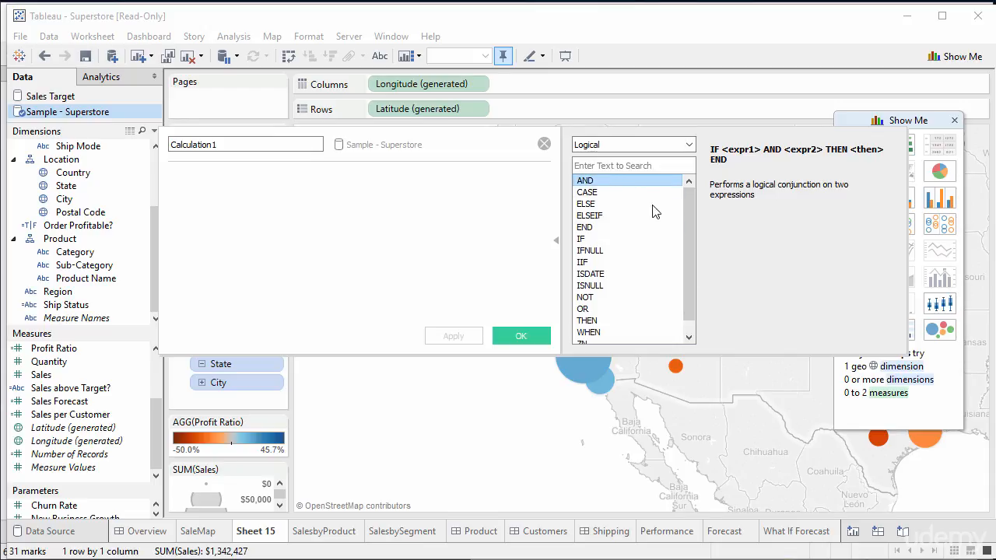
{"action": "left_click", "coordinate": [603, 241]}
{"action": "left_click", "coordinate": [601, 263]}
{"action": "left_click", "coordinate": [609, 195]}
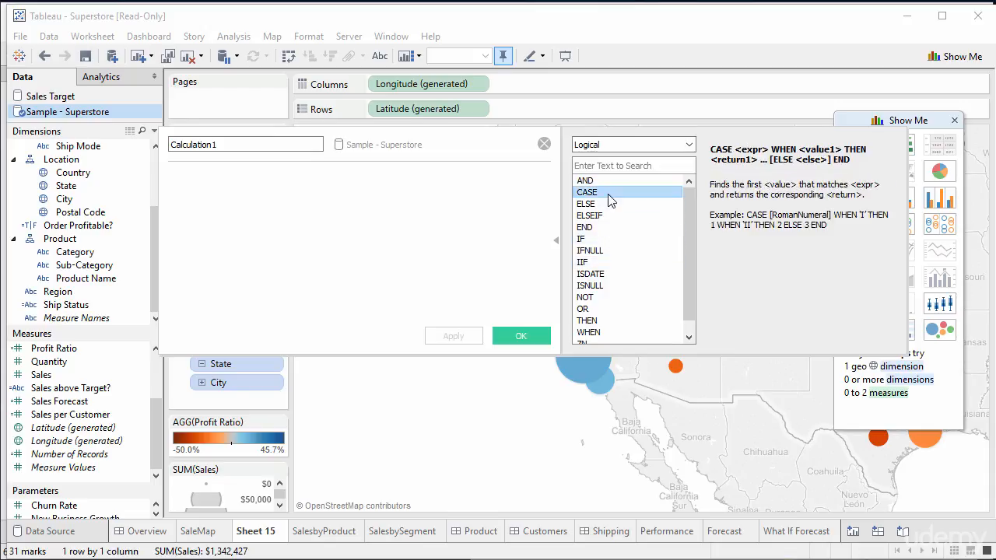
- Browse the remaining Logical functions, and switch the function reference to the Aggregate category to browse its list
{"action": "left_click_drag", "start_coordinate": [688, 310], "coordinate": [688, 323]}
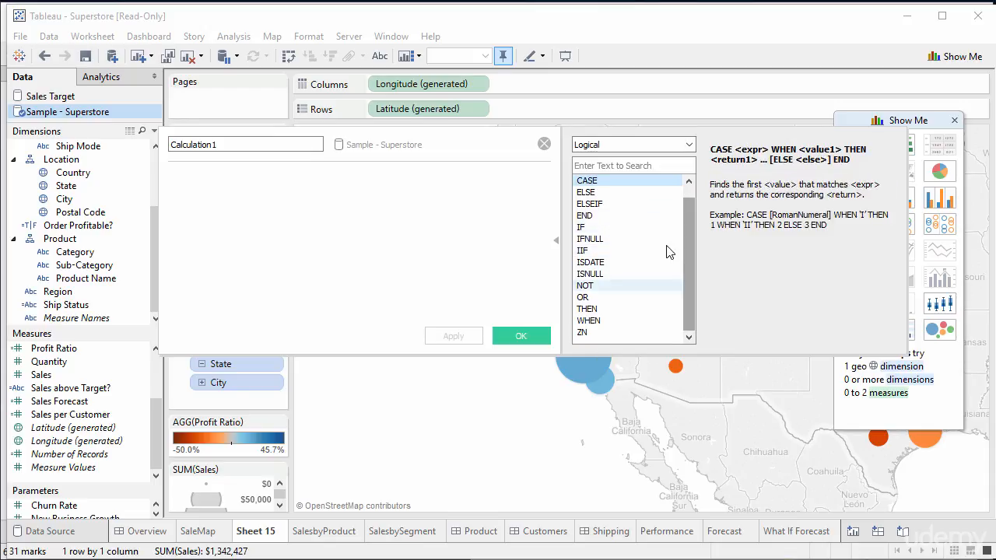
{"action": "left_click", "coordinate": [650, 145]}
{"action": "left_click", "coordinate": [618, 231]}
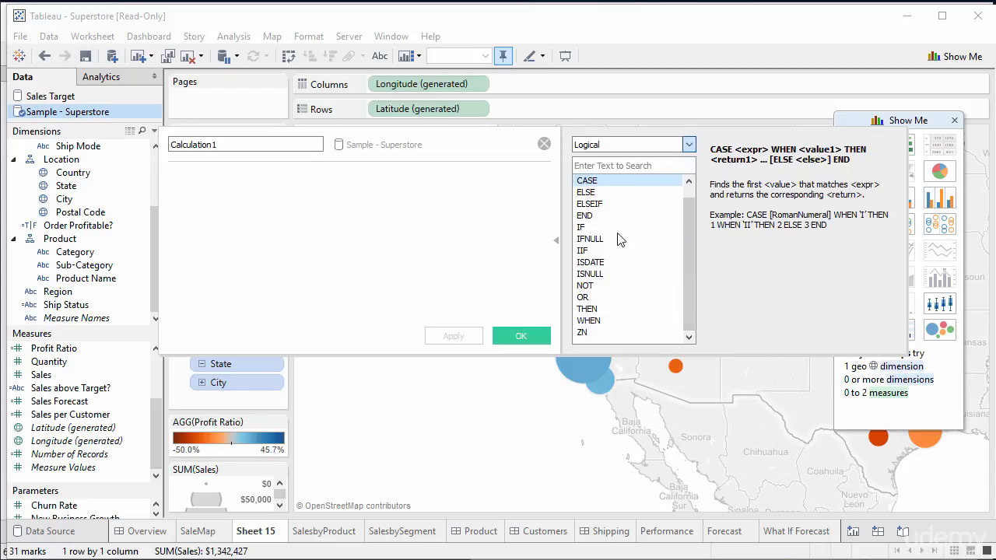
{"action": "key", "text": "Down"}
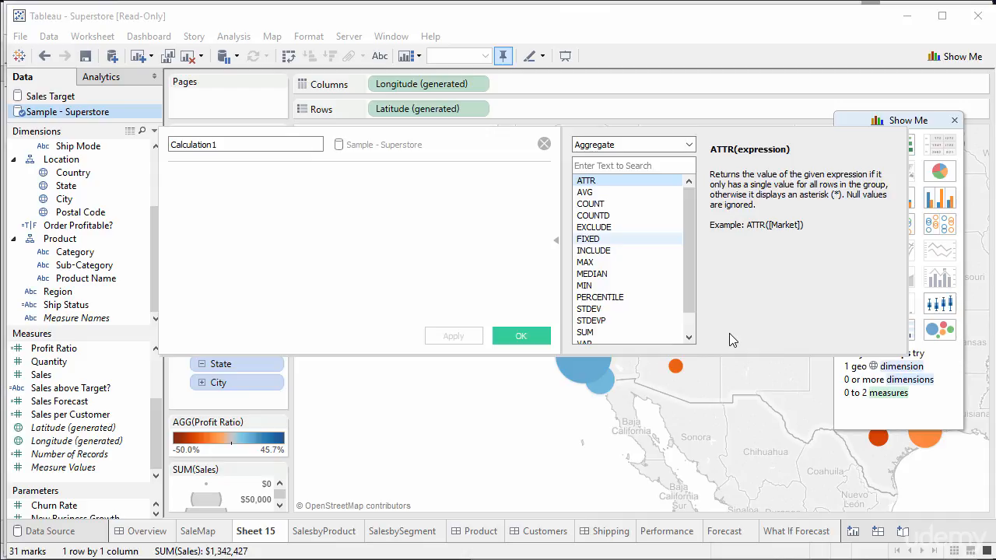
{"action": "left_click_drag", "start_coordinate": [687, 283], "coordinate": [684, 306]}
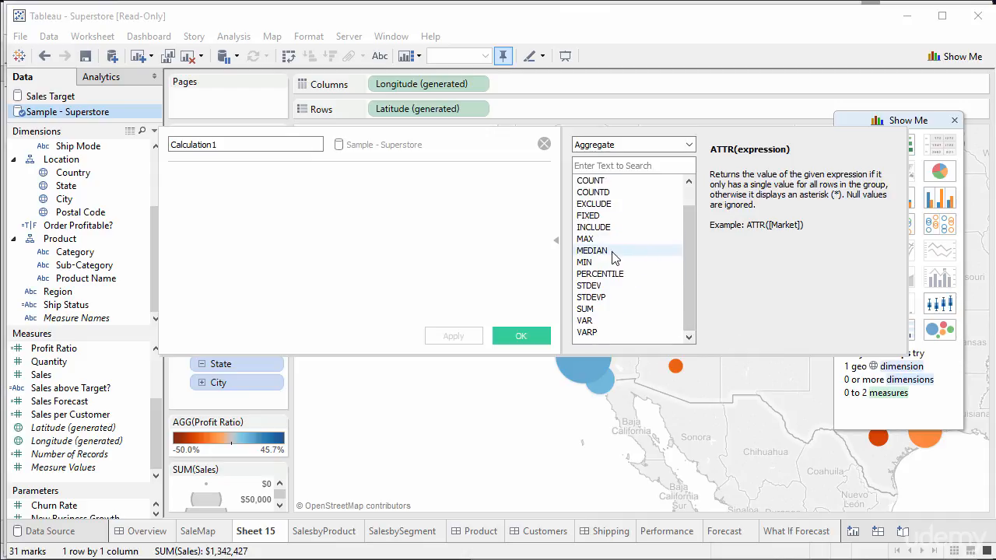
- View the User functions in the function reference, and switch to the Table Calculation category
{"action": "left_click", "coordinate": [678, 145]}
{"action": "left_click", "coordinate": [627, 248]}
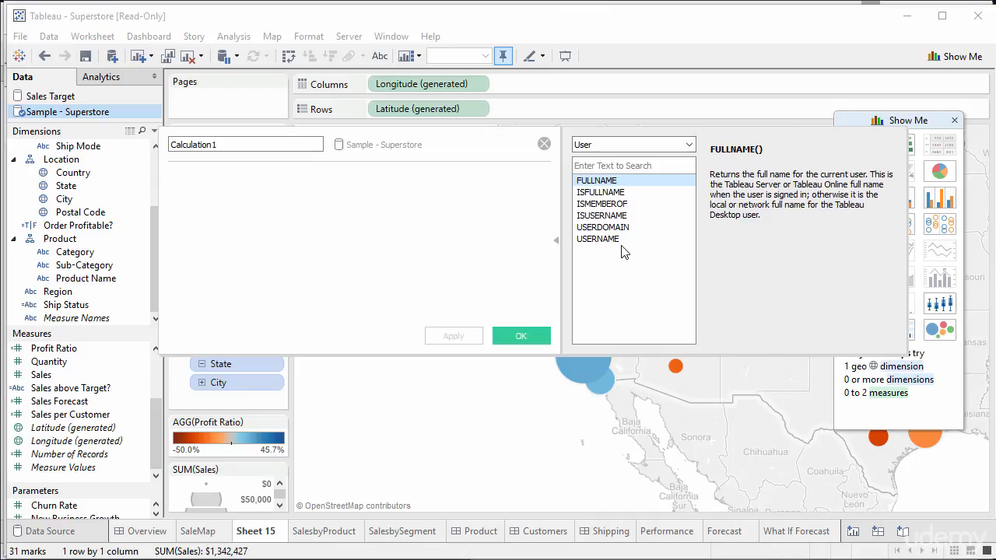
{"action": "left_click", "coordinate": [675, 145]}
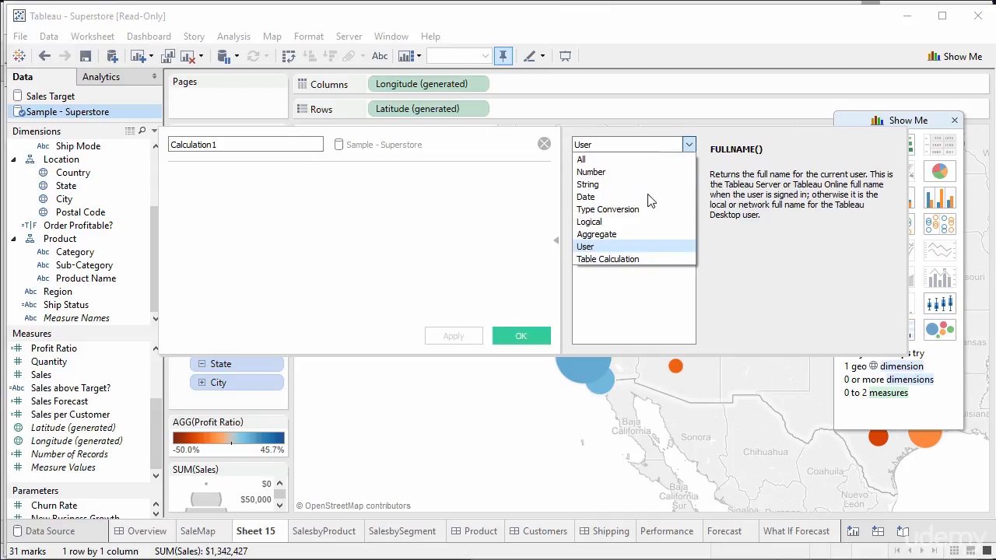
{"action": "left_click", "coordinate": [622, 260]}
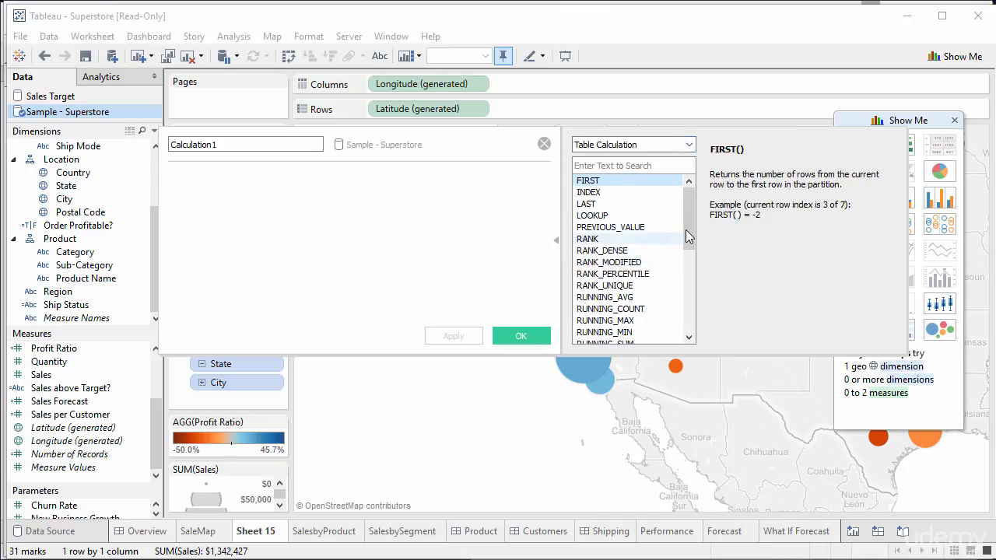
- Look up the LOOKUP, RANK and RANK_DENSE references among the table calculation functions
{"action": "mouse_move", "coordinate": [689, 228]}
{"action": "left_mouse_down"}
{"action": "mouse_move", "coordinate": [683, 321]}
{"action": "mouse_move", "coordinate": [689, 233]}
{"action": "left_mouse_up"}
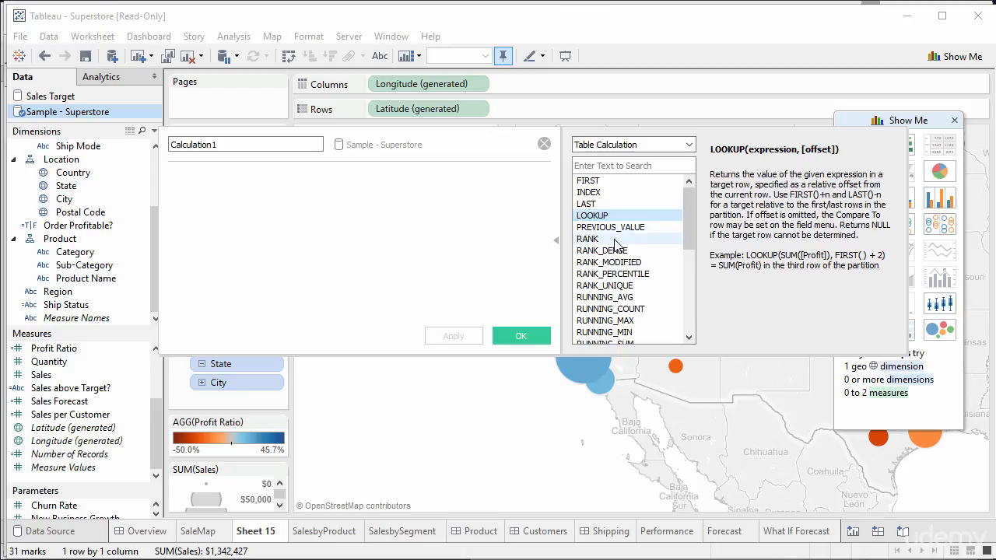
{"action": "left_click", "coordinate": [615, 241]}
{"action": "left_click", "coordinate": [616, 252]}
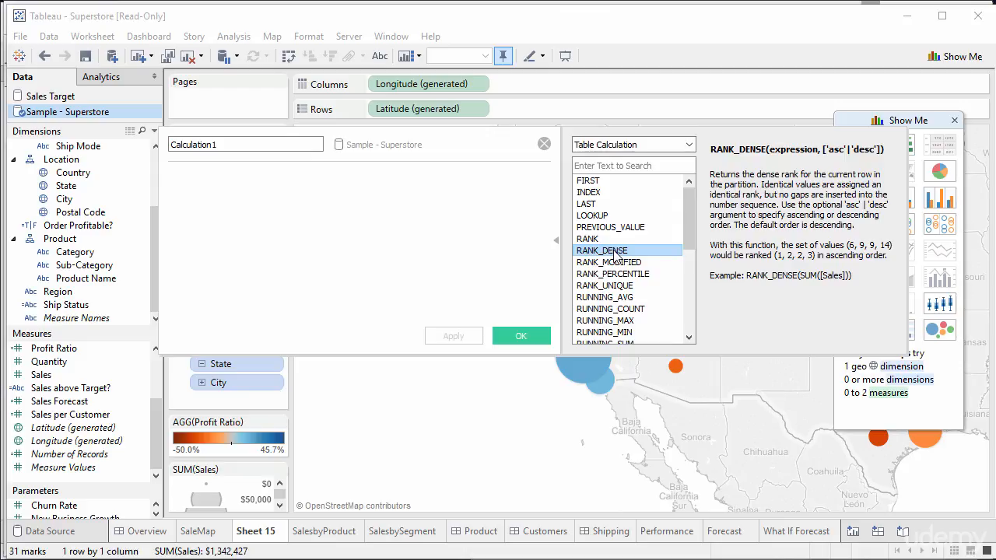
- Browse the rest of the table calculation functions and look up RUNNING_SUM, RUNNING_COUNT and TOTAL
{"action": "left_click", "coordinate": [691, 281]}
{"action": "left_click_drag", "start_coordinate": [690, 281], "coordinate": [694, 244]}
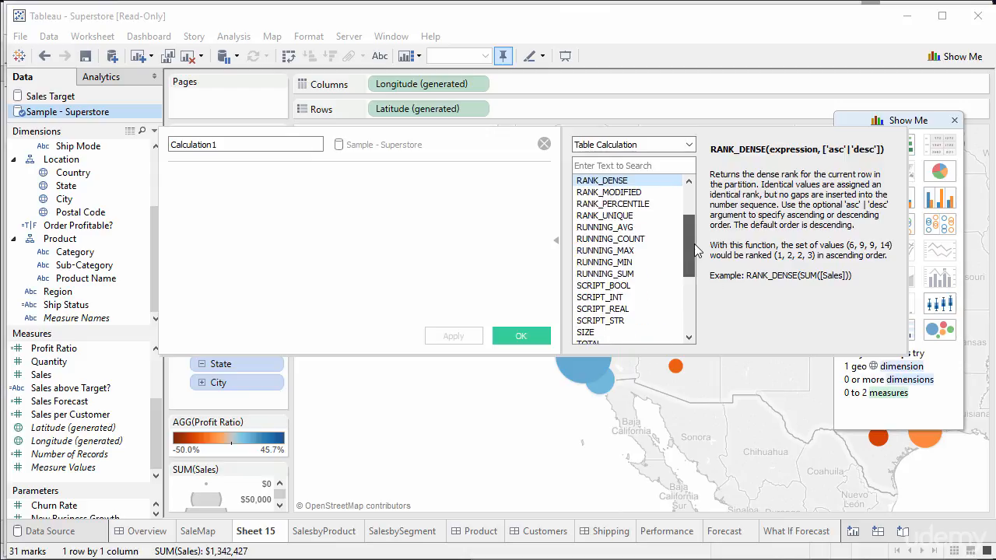
{"action": "left_click", "coordinate": [625, 274]}
{"action": "left_click", "coordinate": [640, 238]}
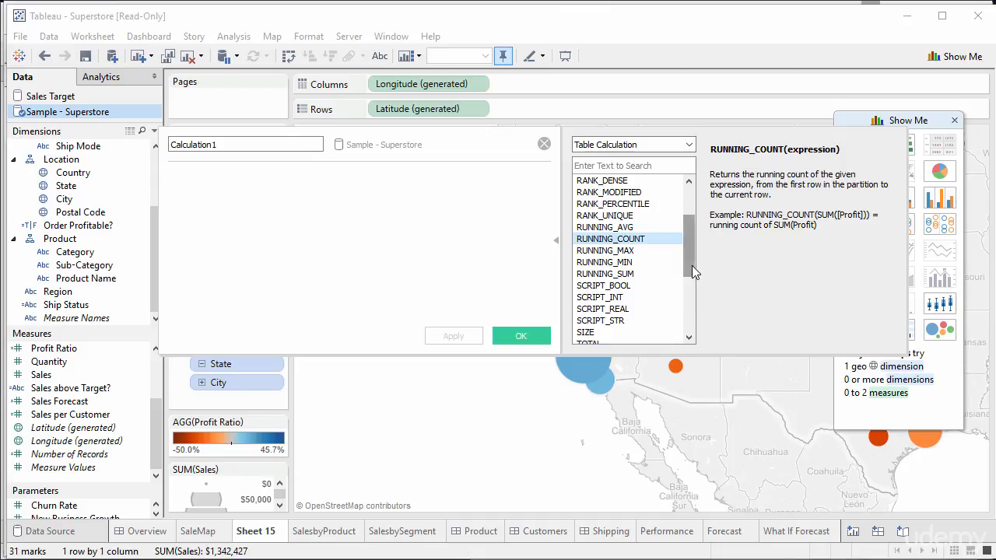
{"action": "left_click_drag", "start_coordinate": [691, 266], "coordinate": [685, 329]}
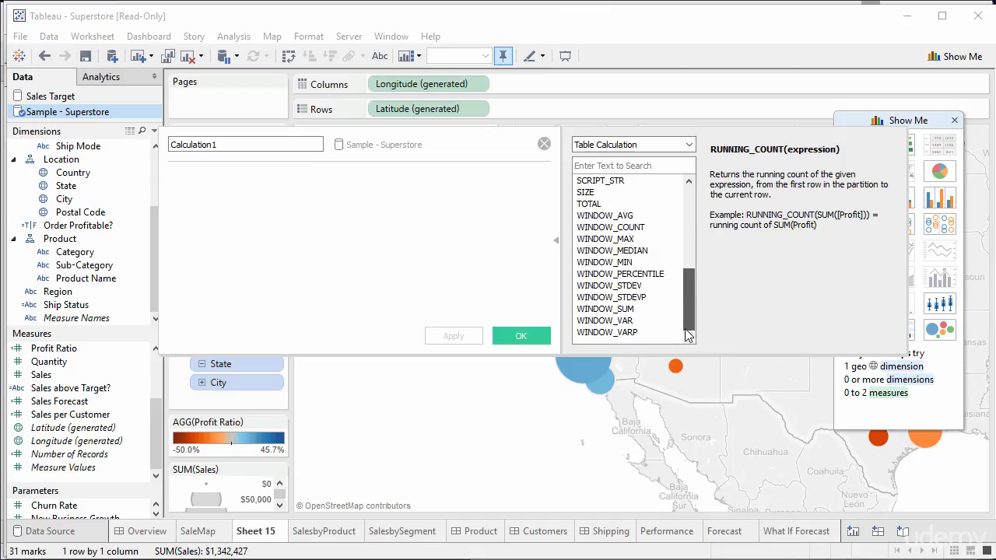
{"action": "left_click", "coordinate": [625, 204]}
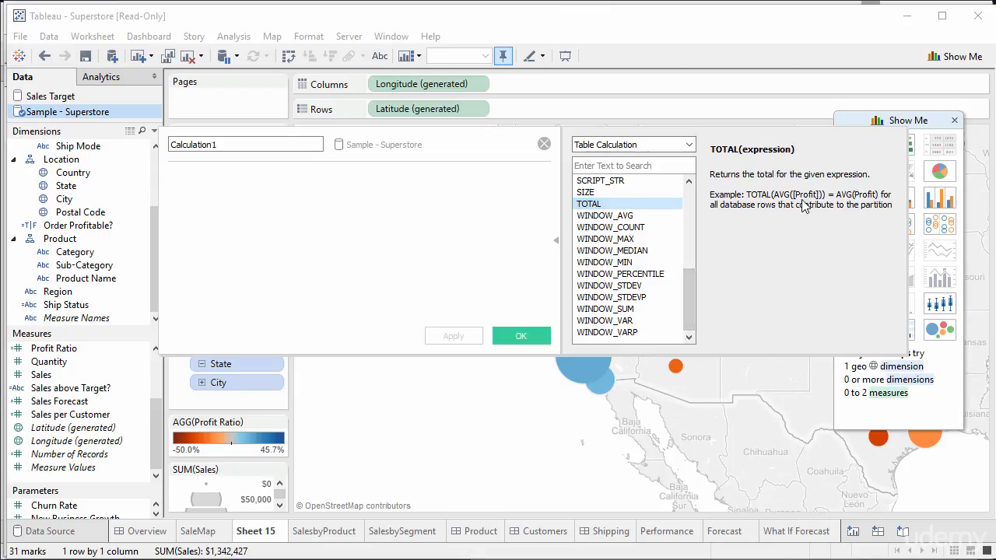
- Review the list of function categories, and close the calculation editor without creating the empty calculation
{"action": "left_click", "coordinate": [689, 145]}
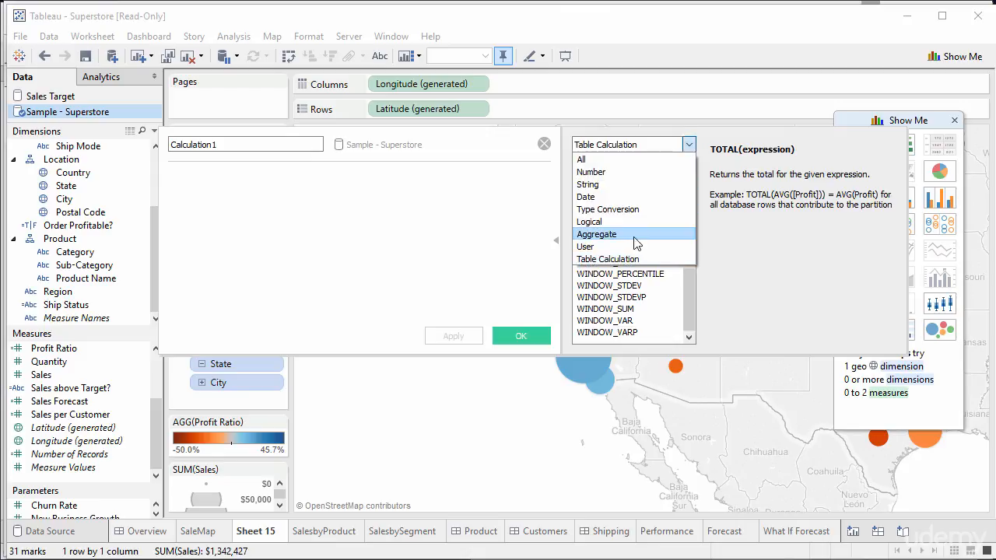
{"action": "left_click", "coordinate": [895, 285]}
{"action": "left_click", "coordinate": [544, 144]}
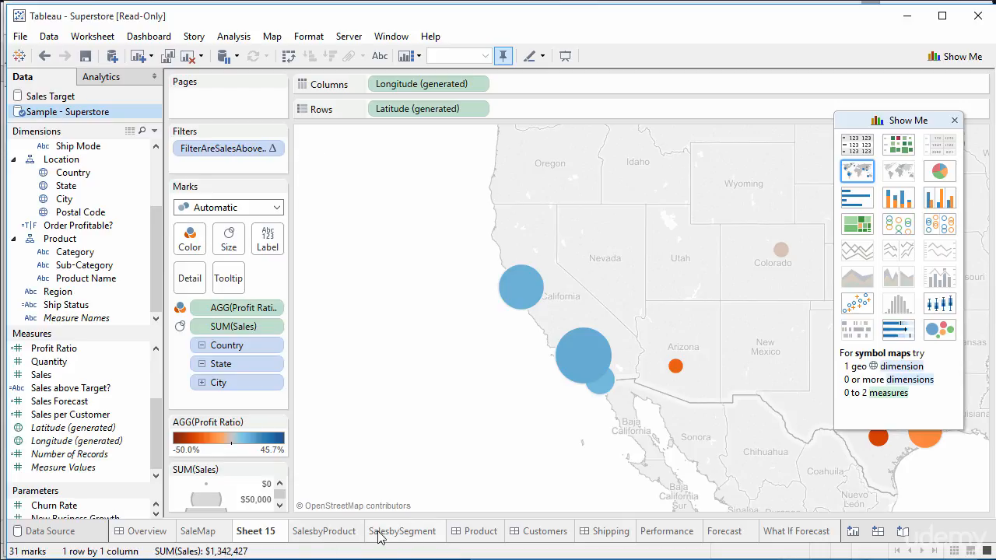
- Open the Sales Forecast measure's formula in the calculation editor
{"action": "mouse_move", "coordinate": [404, 537]}
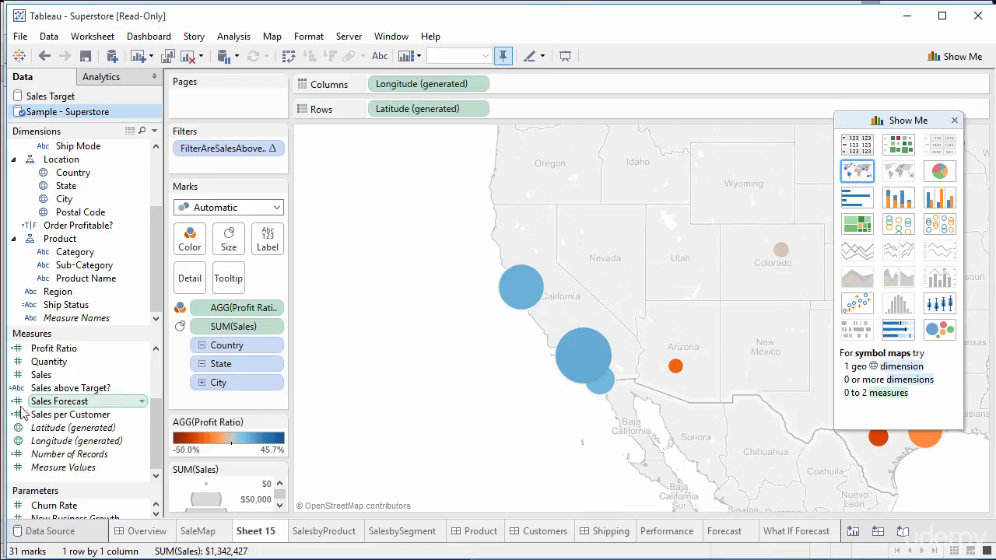
{"action": "left_click", "coordinate": [141, 401]}
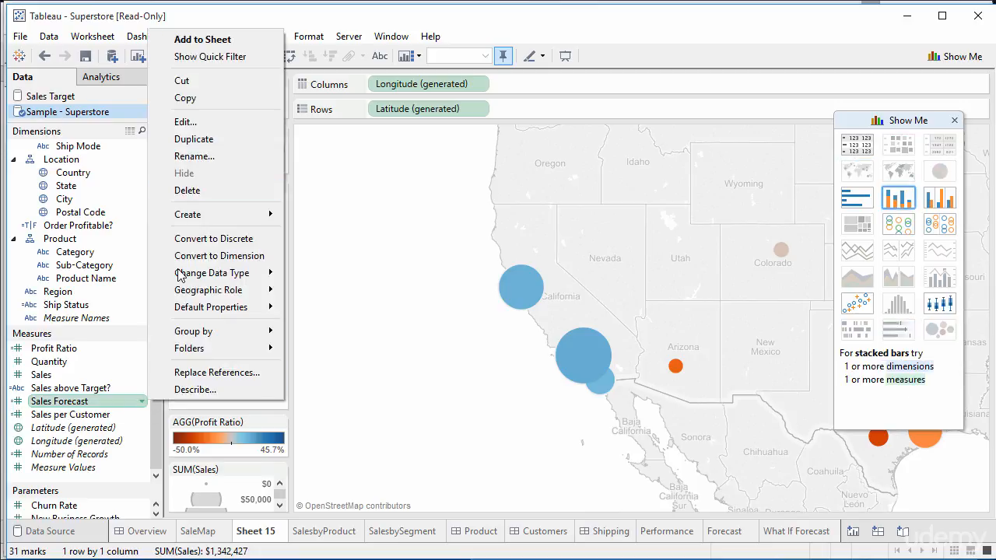
{"action": "left_click", "coordinate": [244, 121]}
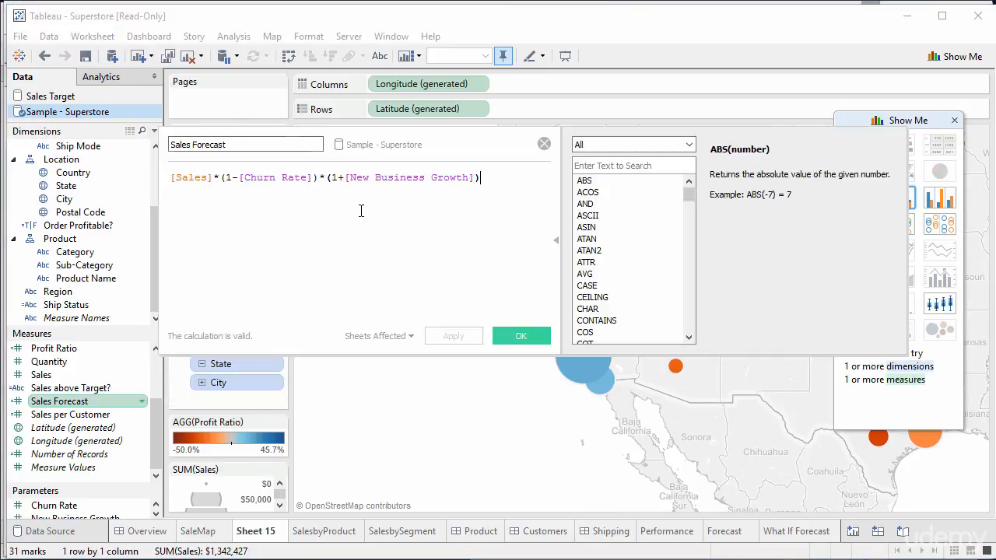